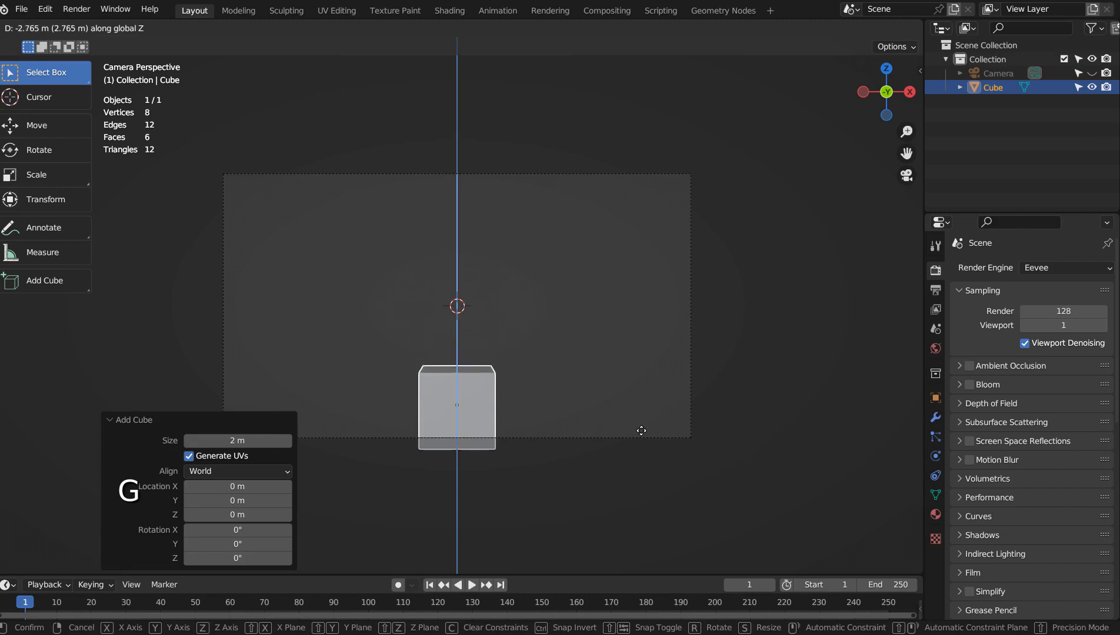
- Raise the cube's top face about 4.9 m along the Z axis to form a tall tower
{"action": "key", "text": "Tab"}
{"action": "key", "text": "3"}
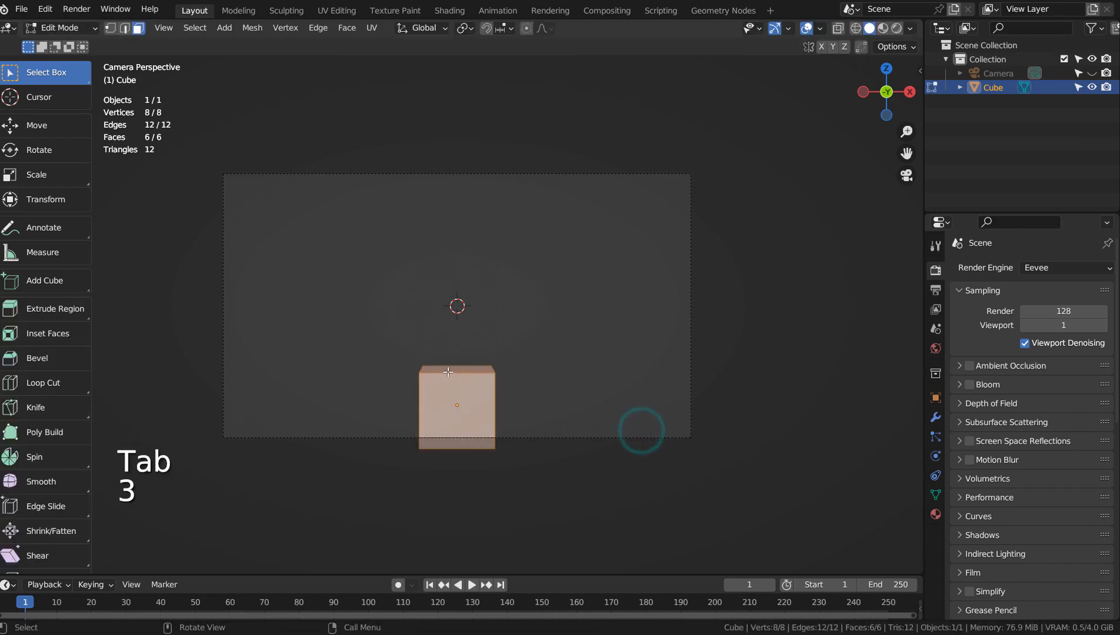
{"action": "left_click", "coordinate": [446, 372]}
{"action": "key", "text": "g"}
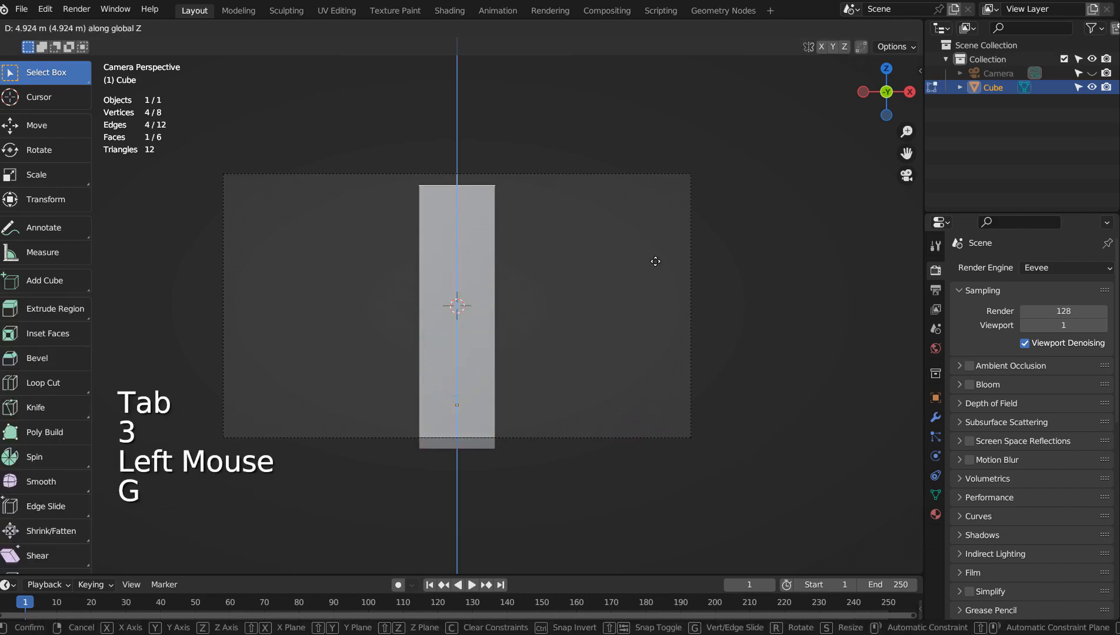
{"action": "key", "text": "Tab"}
- Duplicate the tower to its left at about 0.754 scale, and place a copy of that smaller tower on the far right
{"action": "key", "text": "shift+d"}
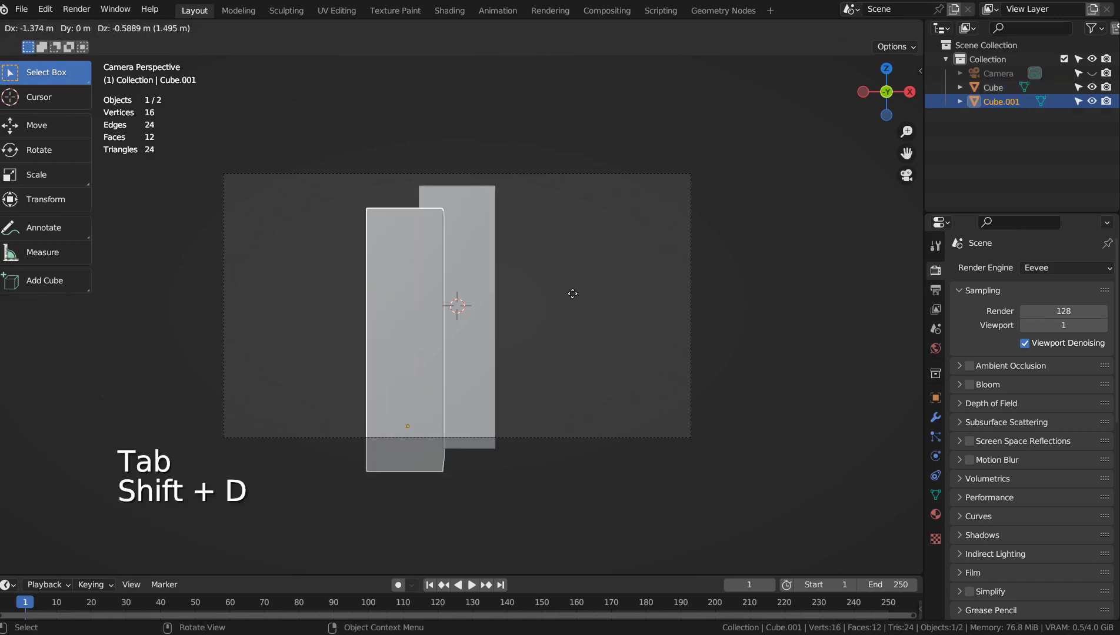
{"action": "left_click", "coordinate": [527, 292]}
{"action": "key", "text": "s"}
{"action": "left_click", "coordinate": [469, 310]}
{"action": "key", "text": "shift+d"}
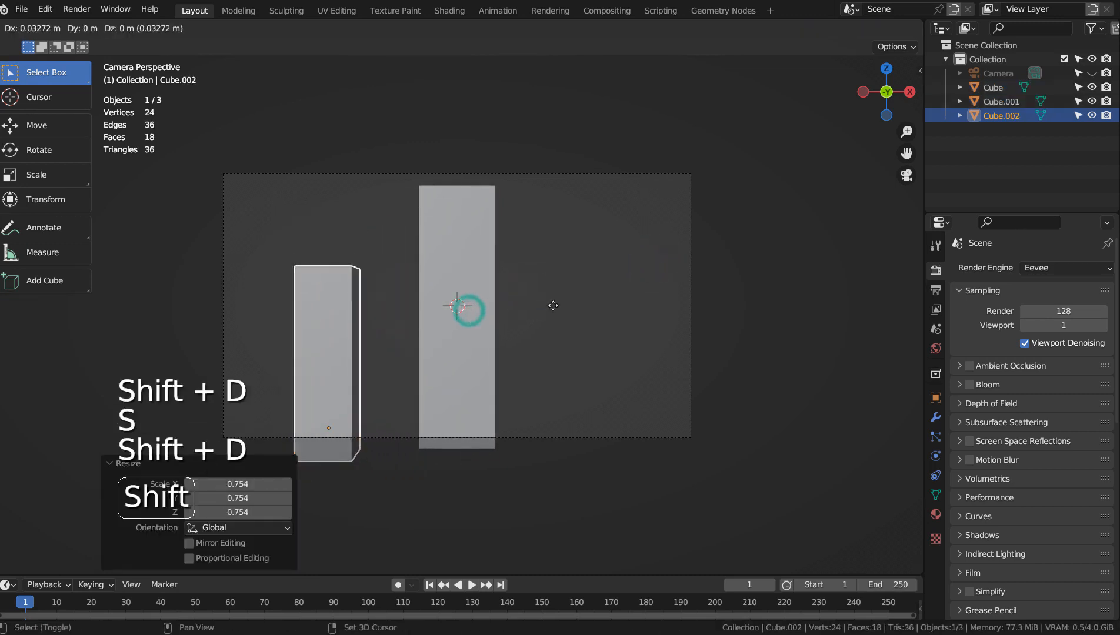
{"action": "left_click", "coordinate": [766, 316]}
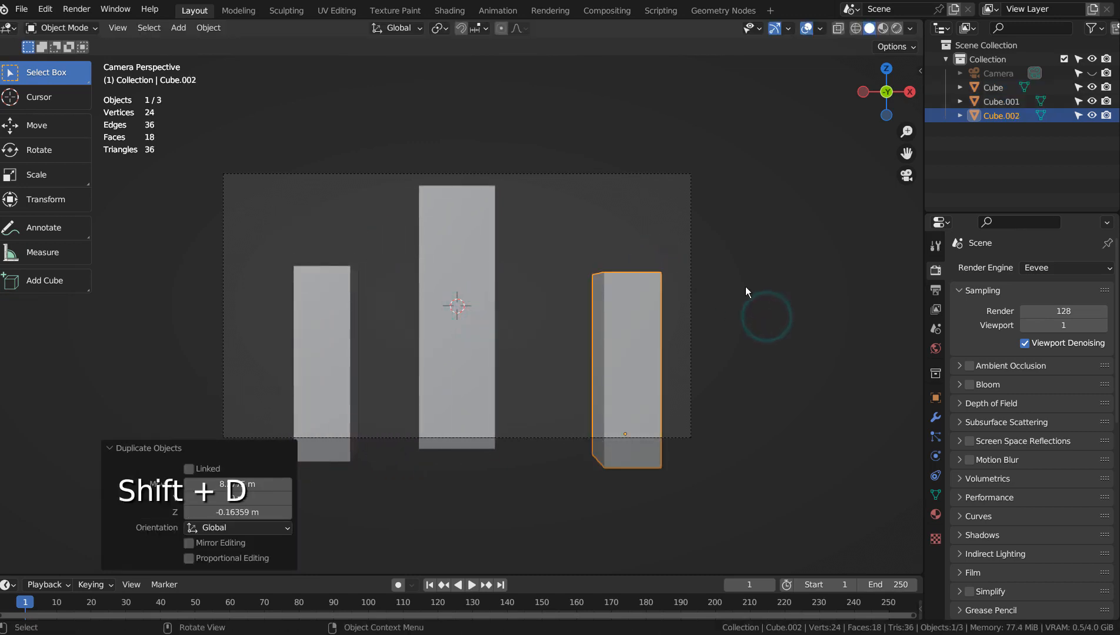
- Extrude the right tower's top face about 1.2 m upward and shrink it into a nearly pointed roof
{"action": "left_click_drag", "start_coordinate": [745, 286], "coordinate": [653, 291]}
{"action": "key", "text": "Tab"}
{"action": "key", "text": "3"}
{"action": "left_click", "coordinate": [635, 282]}
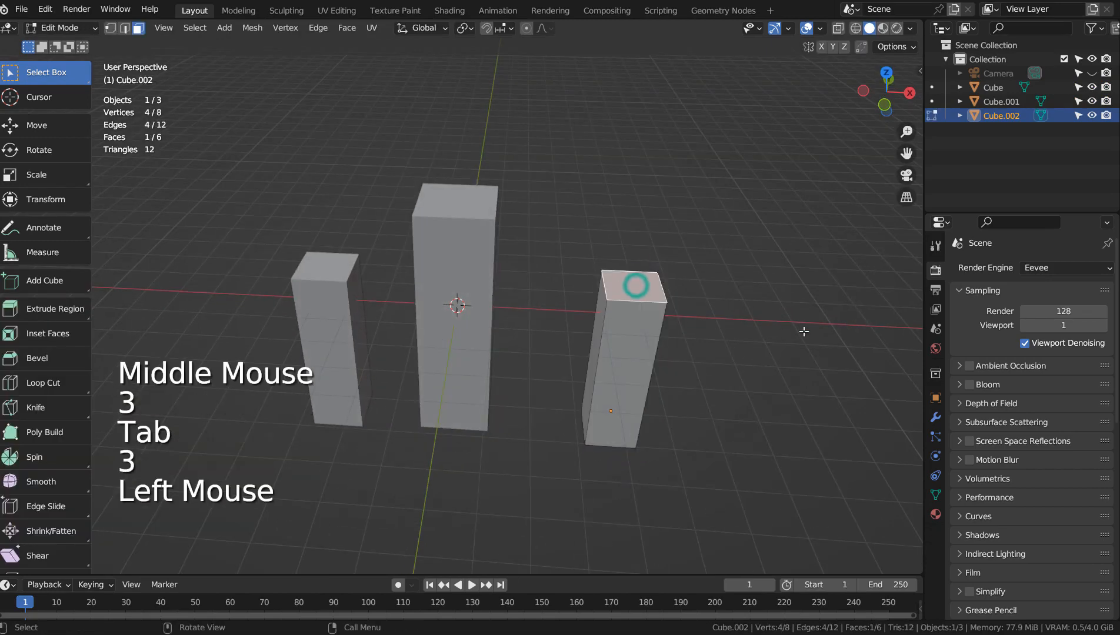
{"action": "key", "text": "e"}
{"action": "key", "text": "s"}
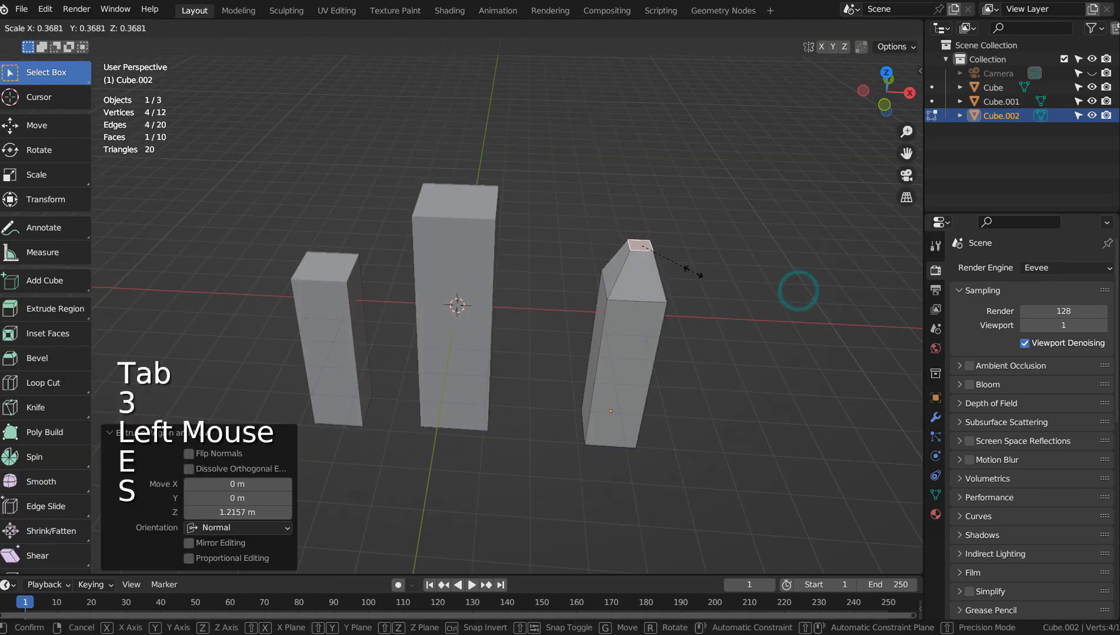
{"action": "key", "text": "Tab"}
{"action": "key", "text": "KP_0"}
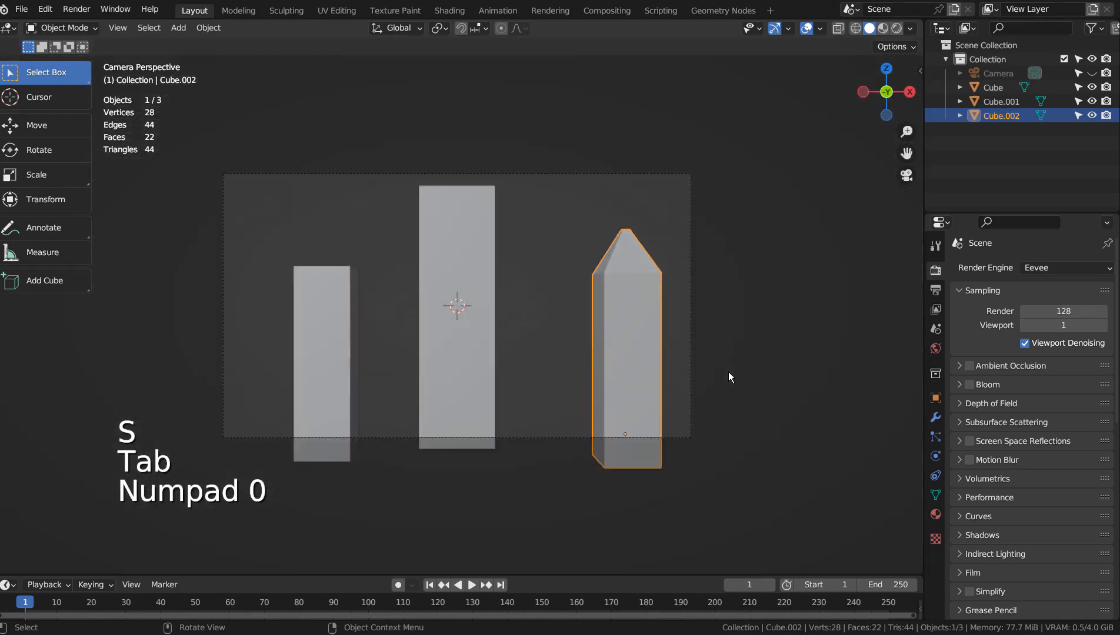
- Shift the pointed tower slightly up and right, and move the tall central tower about 1.7 m right and 0.1 m down
{"action": "key", "text": "g"}
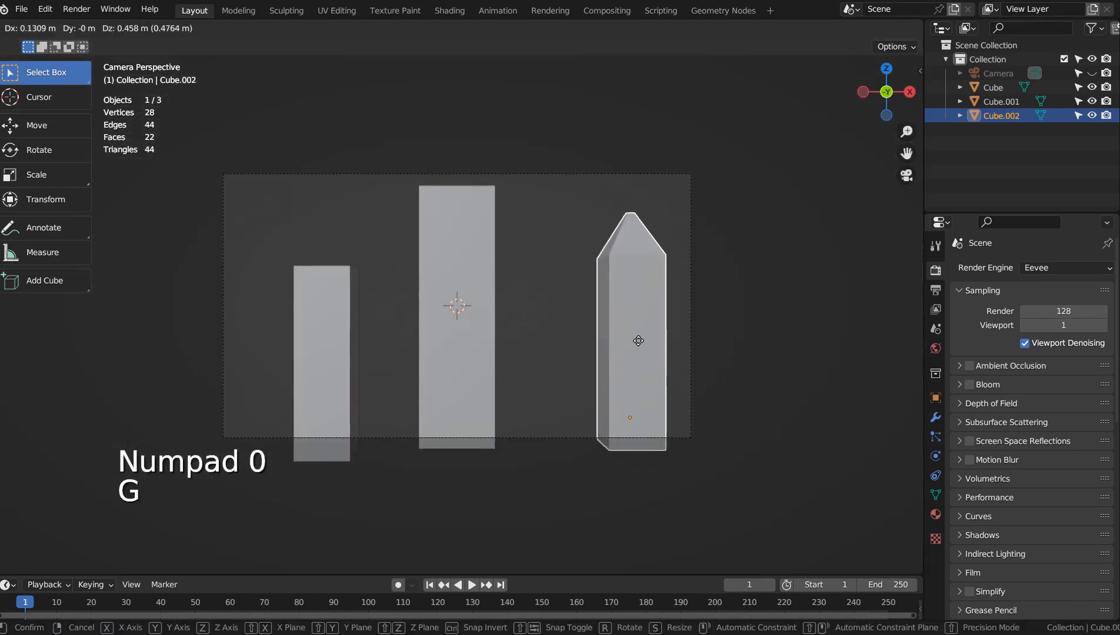
{"action": "left_click", "coordinate": [637, 343]}
{"action": "left_click", "coordinate": [442, 337]}
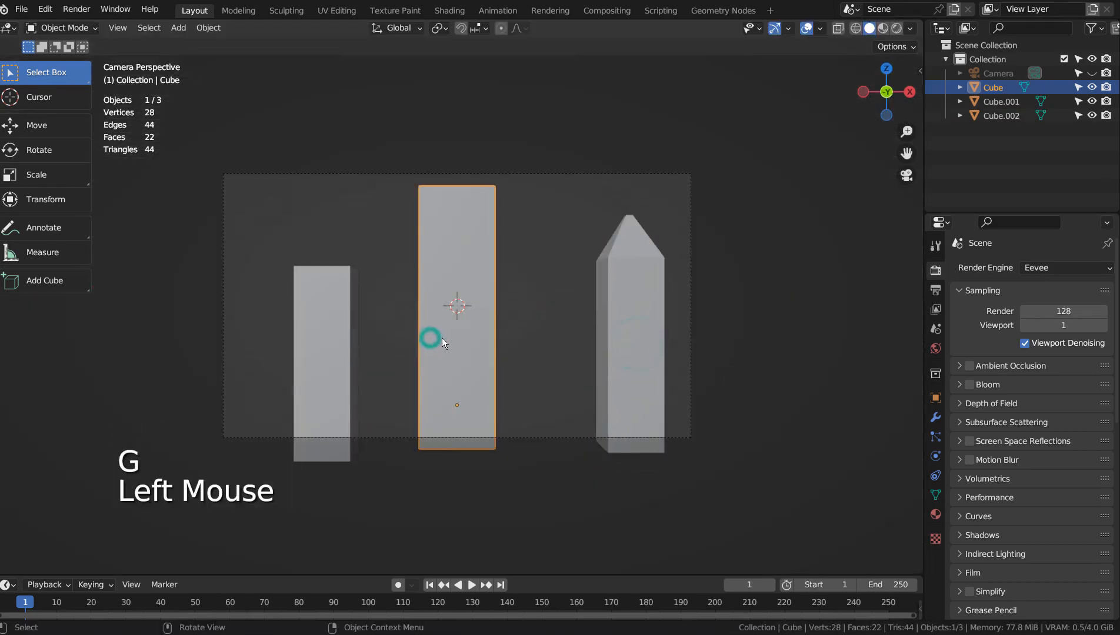
{"action": "key", "text": "g"}
{"action": "left_click", "coordinate": [513, 341]}
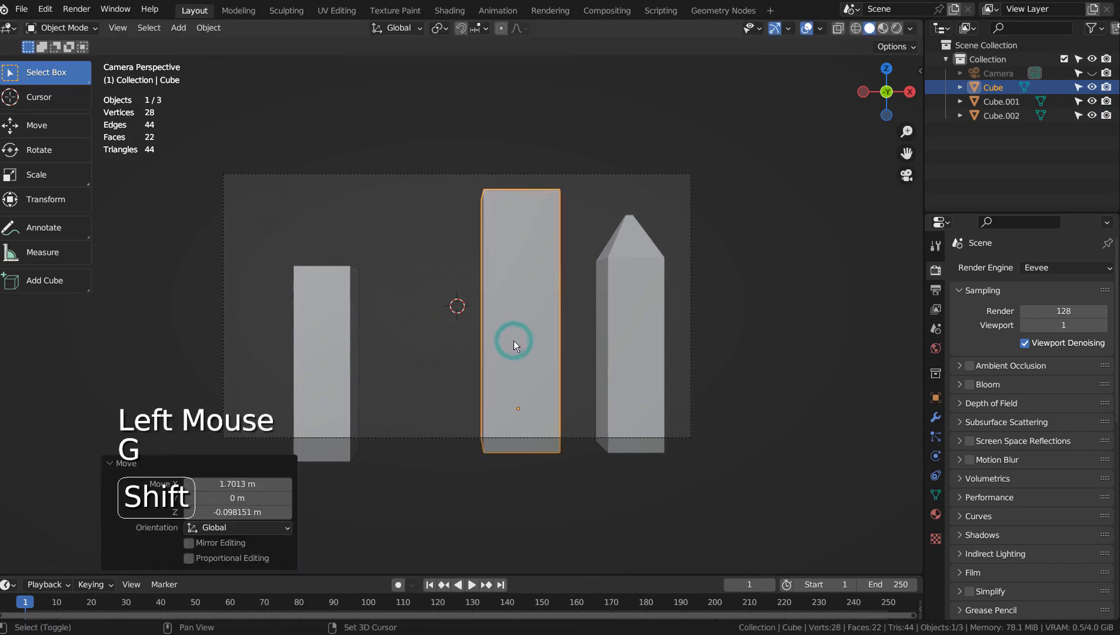
- Duplicate the tall tower twice, placing one lower copy left of centre and another at the far left of the camera frame
{"action": "key", "text": "shift+d"}
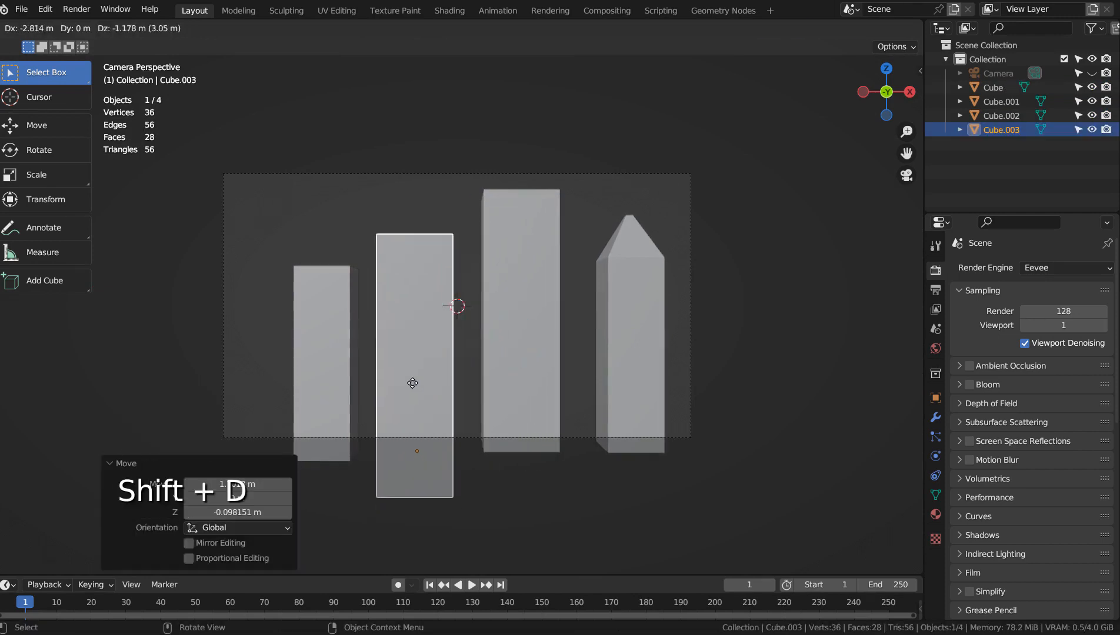
{"action": "left_click", "coordinate": [413, 384]}
{"action": "key", "text": "shift+d"}
{"action": "left_click", "coordinate": [212, 349]}
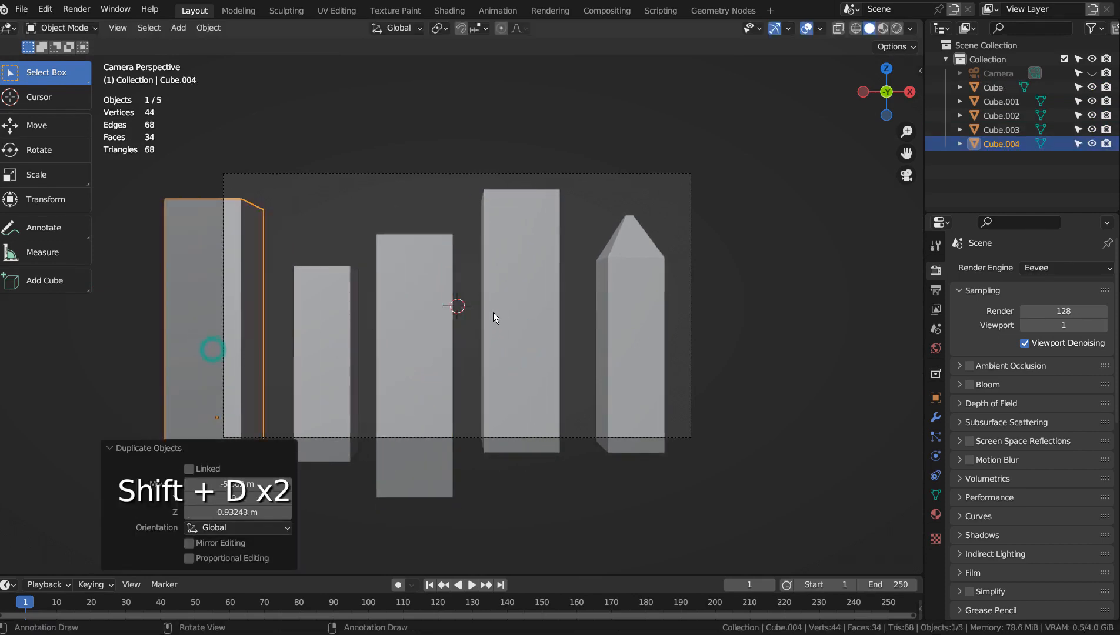
- Swap the small and pointed towers between the two sides, setting the pointed one lower, and nudge the tallest tower right and down
{"action": "left_click", "coordinate": [315, 347]}
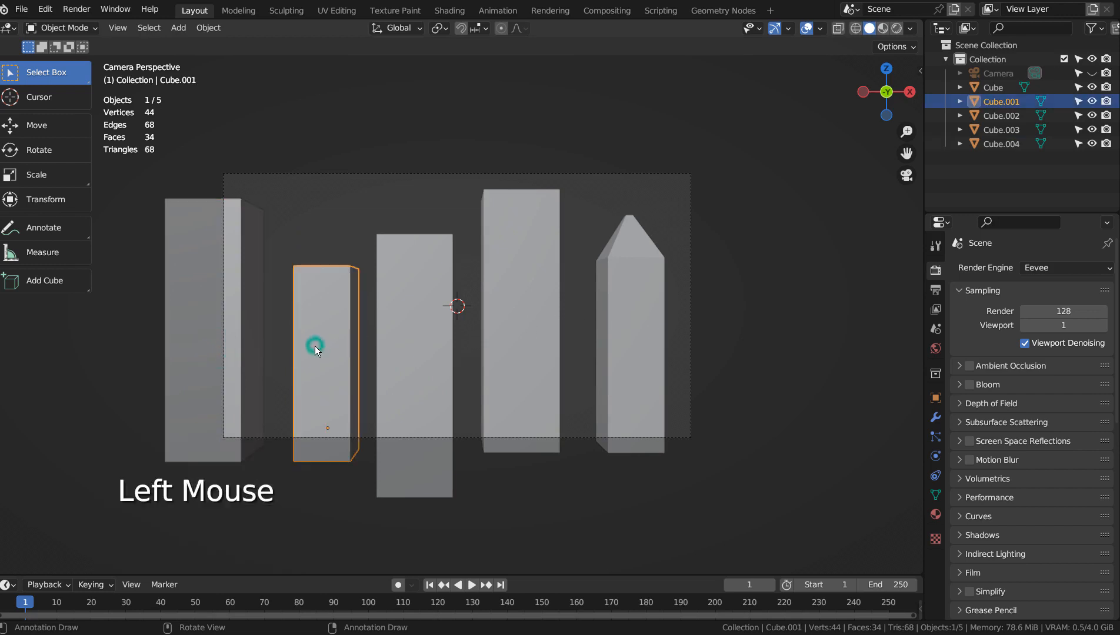
{"action": "key", "text": "g"}
{"action": "left_click", "coordinate": [626, 349]}
{"action": "left_click", "coordinate": [625, 238]}
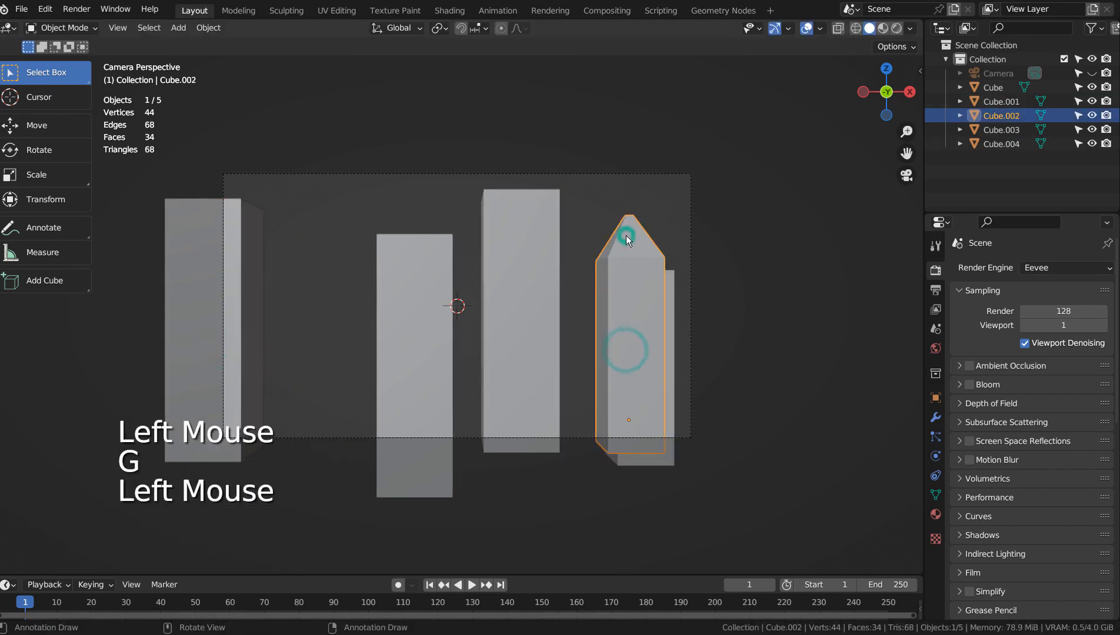
{"action": "key", "text": "g"}
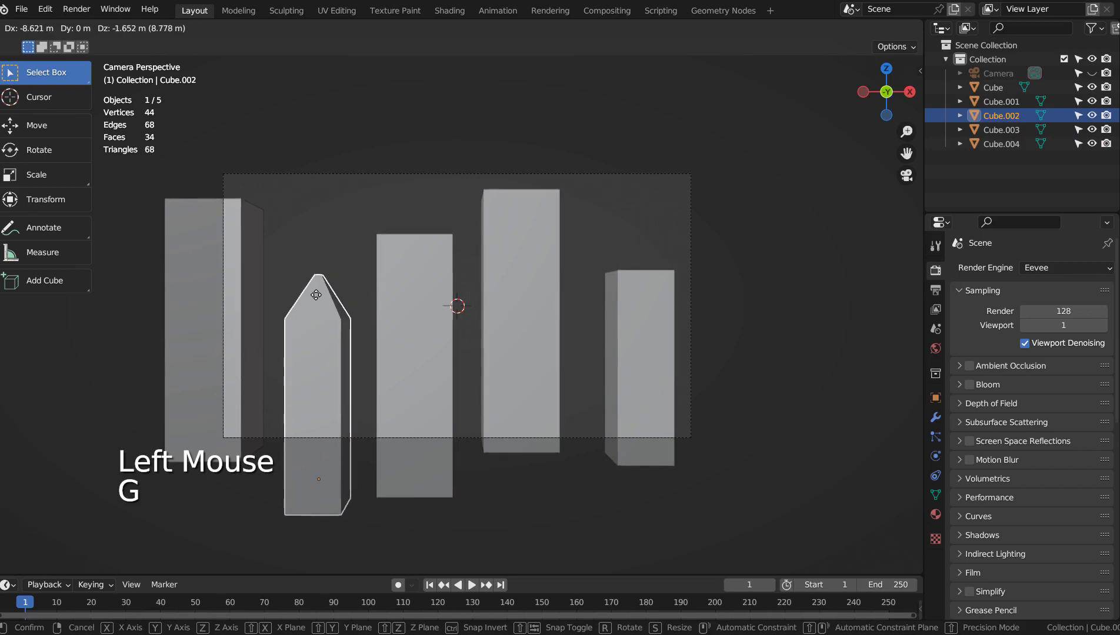
{"action": "left_click", "coordinate": [316, 294]}
{"action": "left_click", "coordinate": [544, 263]}
{"action": "key", "text": "g"}
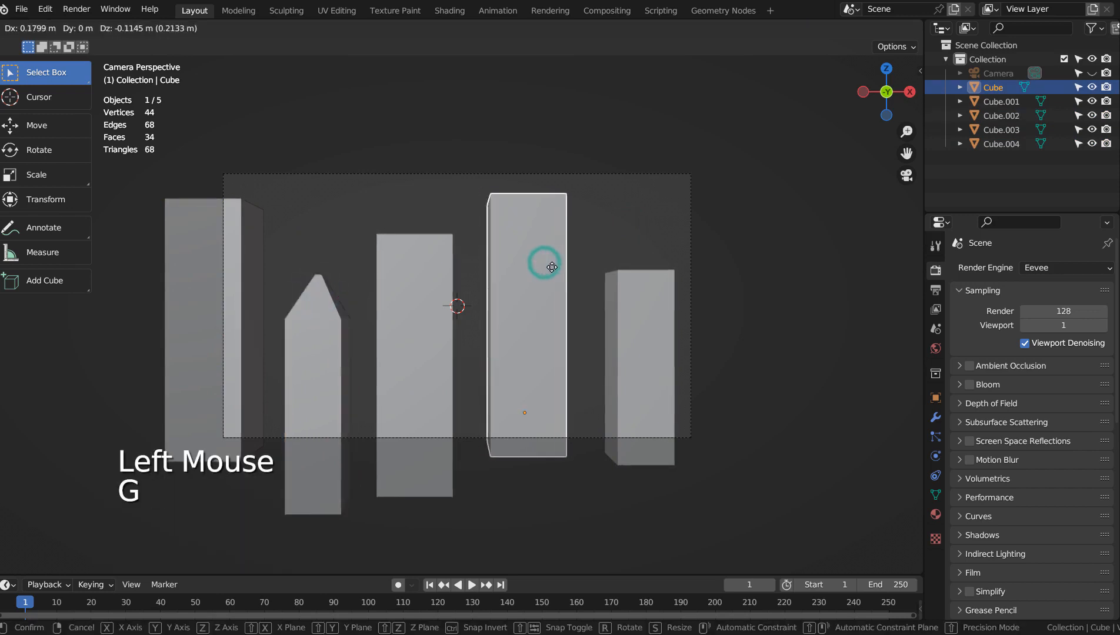
{"action": "left_click", "coordinate": [553, 272]}
- Duplicate all five towers about 4.4 m back along Y and rotate the new row -180° about Z
{"action": "left_click_drag", "start_coordinate": [240, 170], "coordinate": [639, 377]}
{"action": "key", "text": "KP_7"}
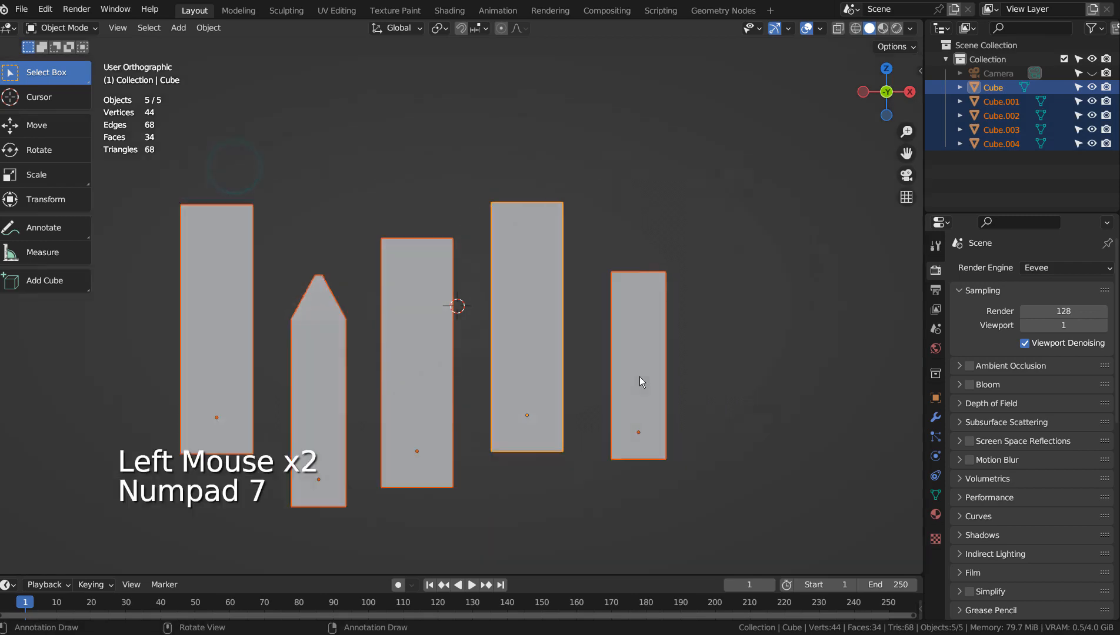
{"action": "key", "text": "shift+d"}
{"action": "left_click", "coordinate": [645, 220]}
{"action": "key", "text": "r"}
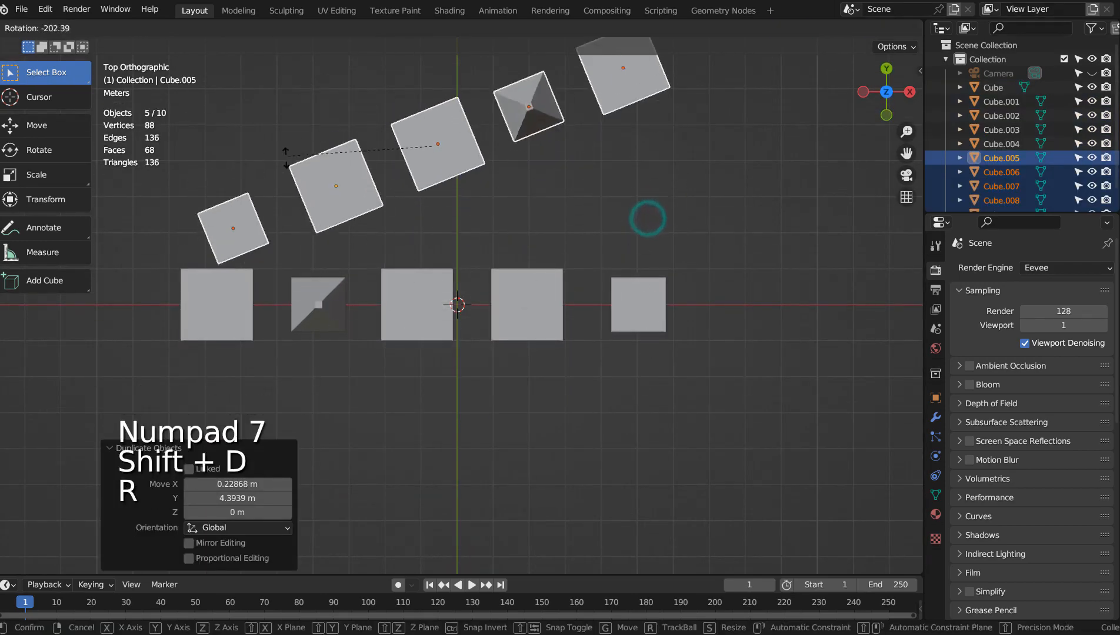
{"action": "left_click", "coordinate": [307, 106], "text": "ctrl"}
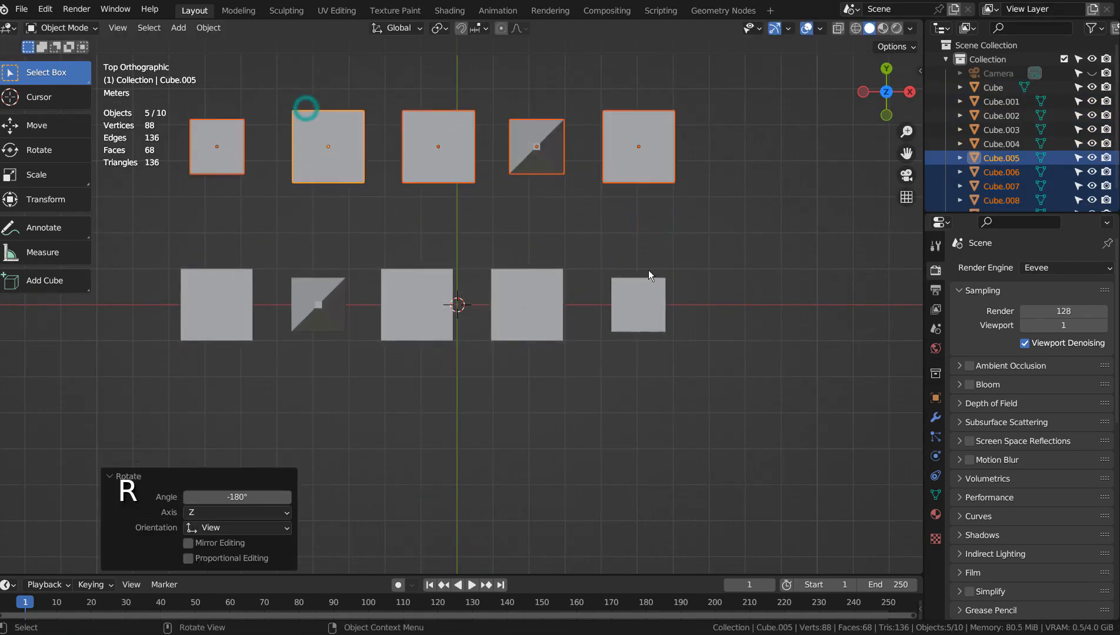
- Scale the back row of towers to about 1.868 and lower it about 1.6 m in the camera view
{"action": "key", "text": "KP_3"}
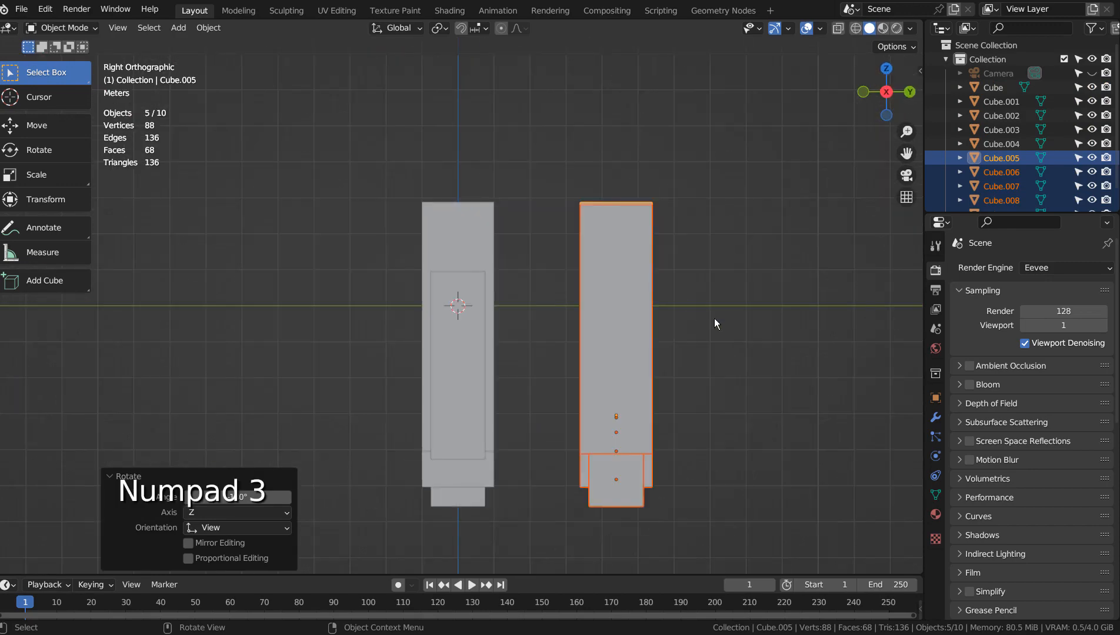
{"action": "key", "text": "s"}
{"action": "left_click", "coordinate": [860, 283]}
{"action": "key", "text": "KP_0"}
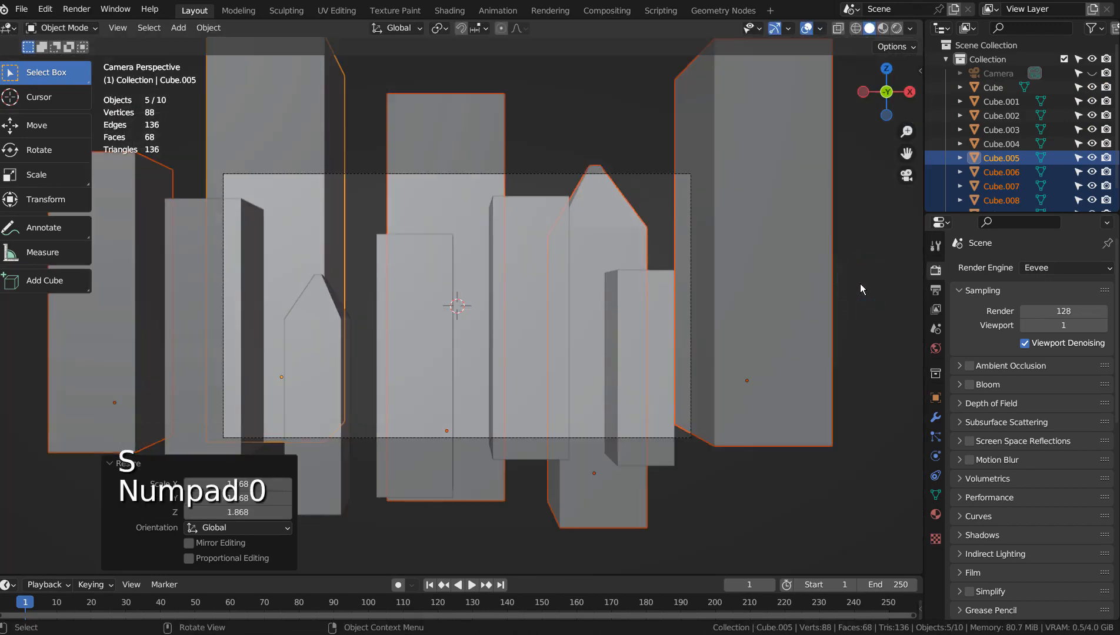
{"action": "key", "text": "g"}
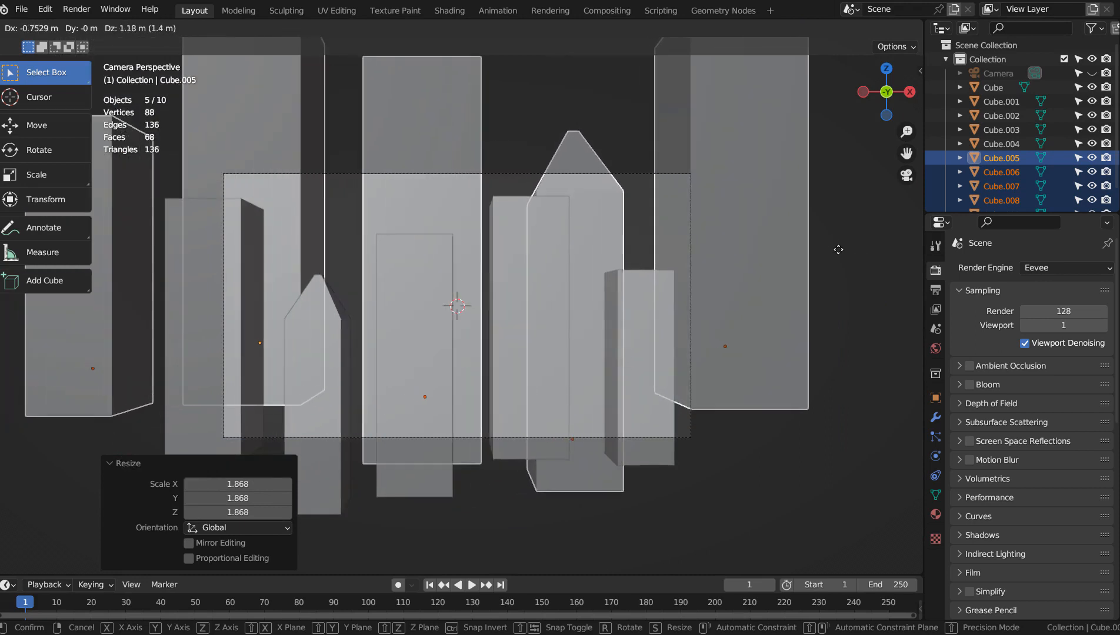
{"action": "left_click", "coordinate": [852, 330]}
- Stretch the back row to about 1.474 along Z, lower it about 1.5 m and adjust its sideways position slightly
{"action": "key", "text": "s"}
{"action": "key", "text": "z"}
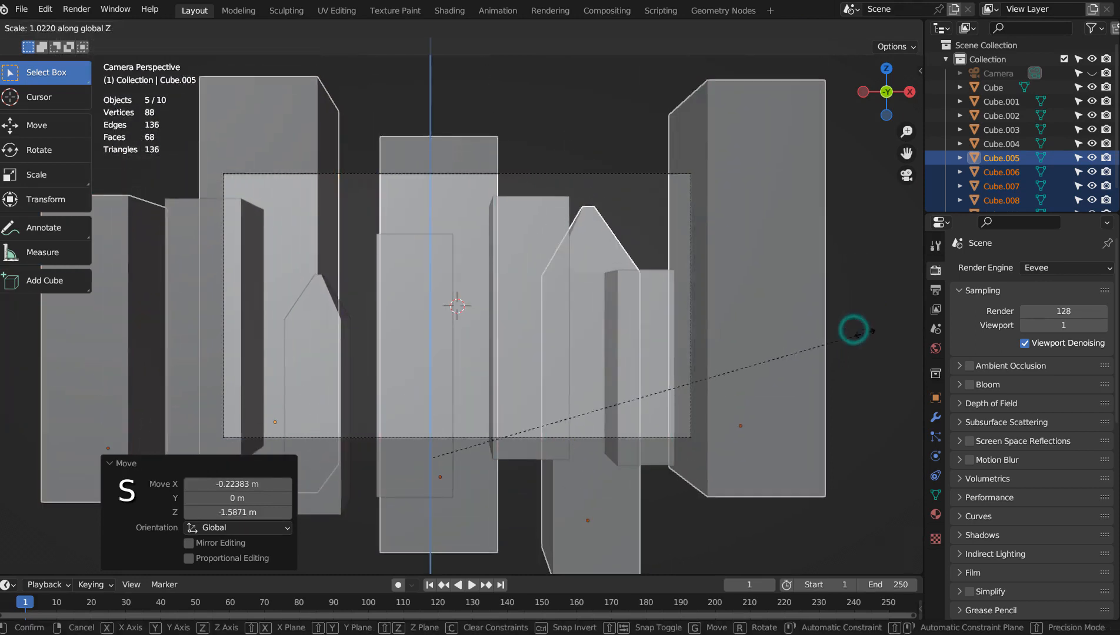
{"action": "left_click", "coordinate": [150, 405]}
{"action": "key", "text": "g"}
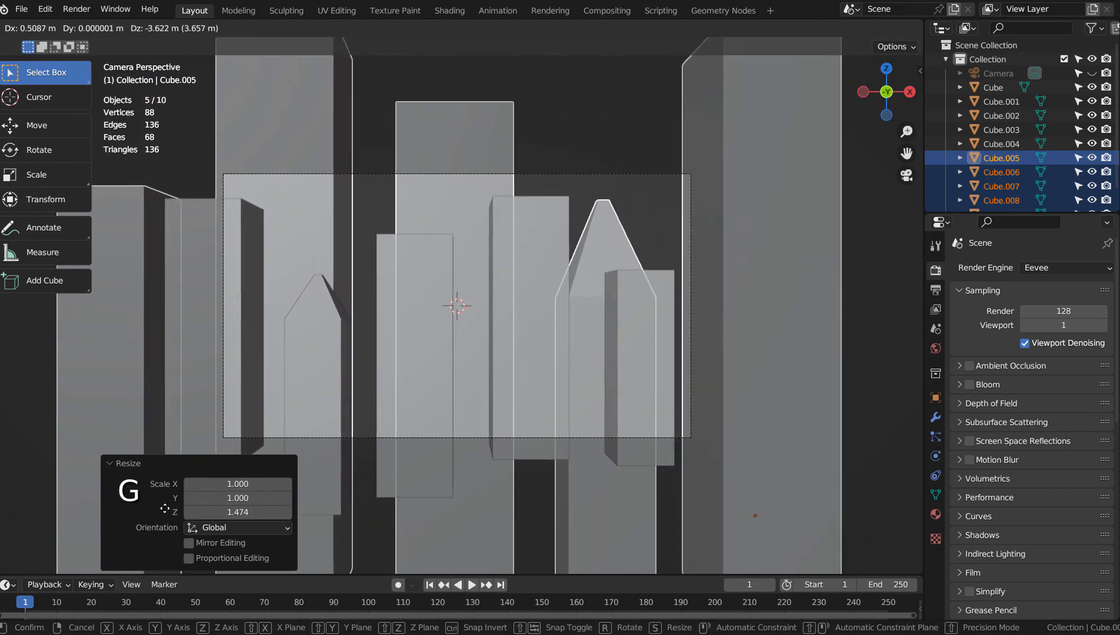
{"action": "left_click", "coordinate": [161, 448]}
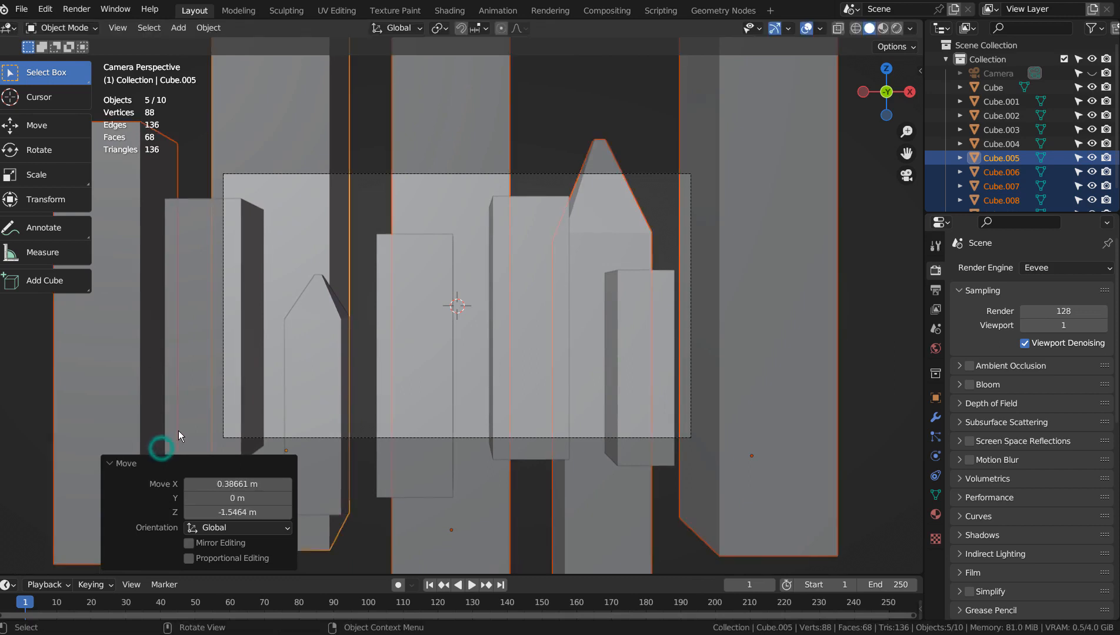
{"action": "key", "text": "g"}
{"action": "left_click", "coordinate": [327, 352]}
- Shift the back tower behind the pointed front tower about 0.13 m along X and lower it about 7.3 m
{"action": "left_click", "coordinate": [288, 240]}
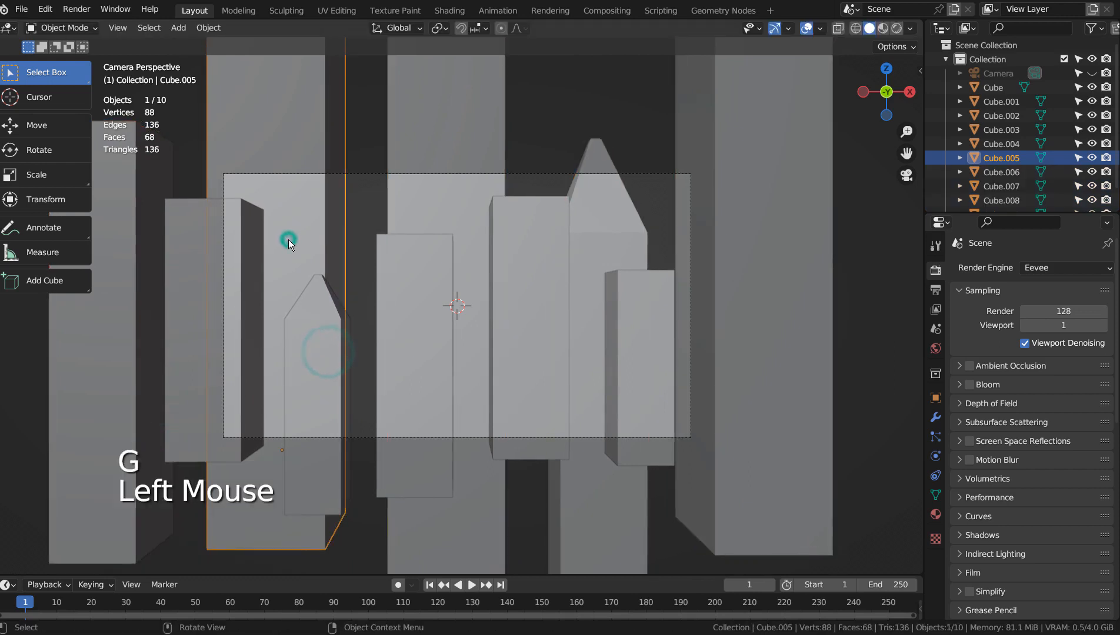
{"action": "key", "text": "g"}
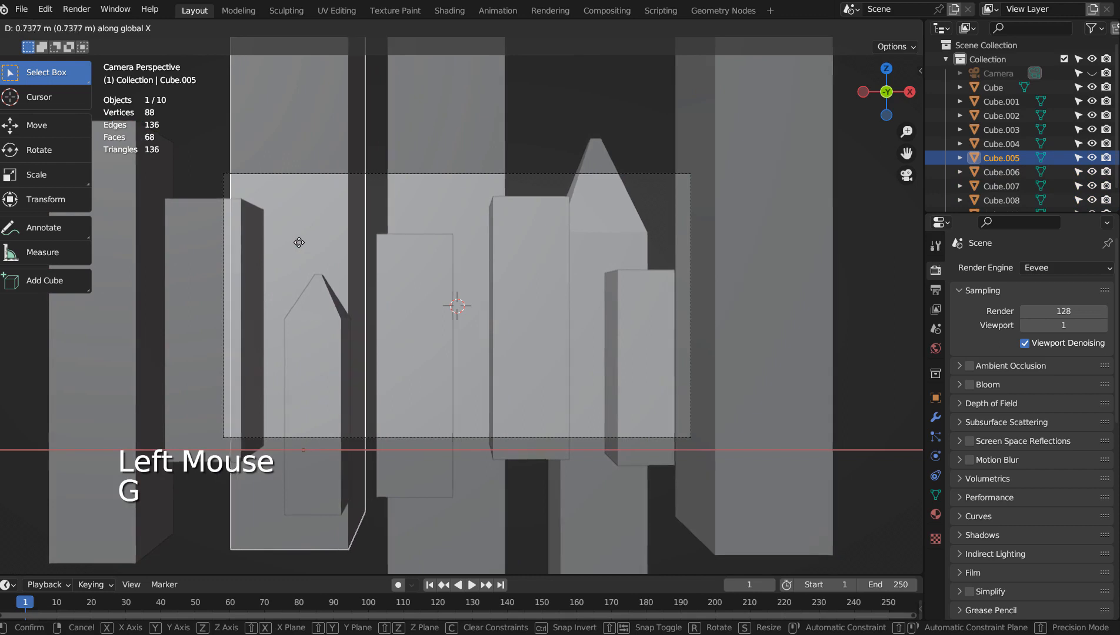
{"action": "left_click", "coordinate": [288, 243]}
{"action": "key", "text": "g"}
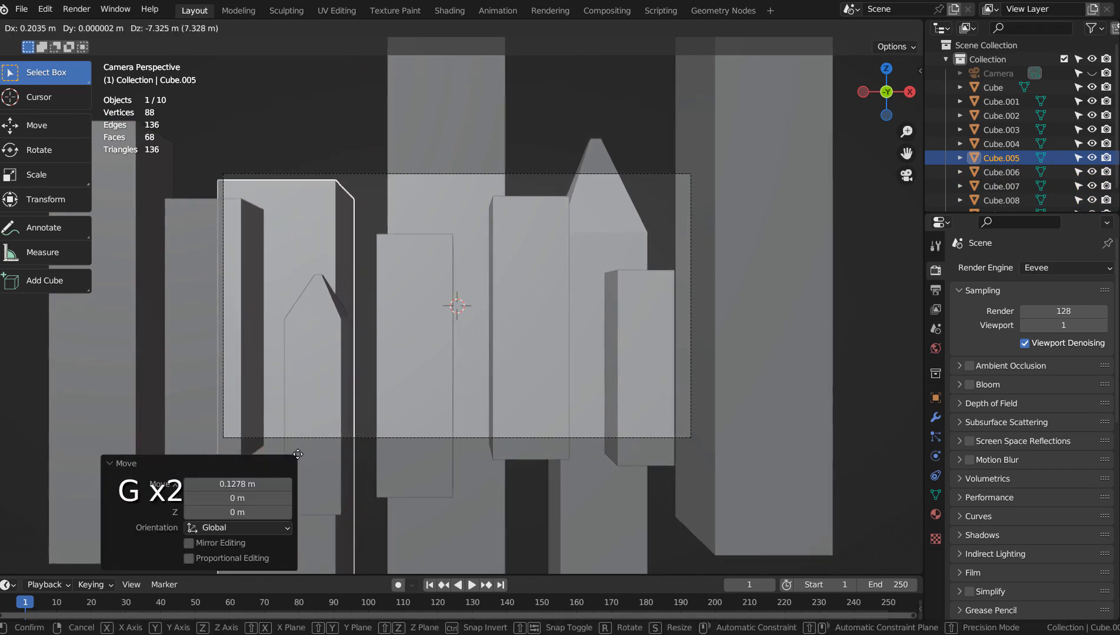
{"action": "left_click", "coordinate": [298, 454]}
- Lower the leftmost front-row tower about 1.8 m along the Z axis
{"action": "left_click", "coordinate": [251, 267]}
{"action": "key", "text": "g"}
{"action": "key", "text": "z"}
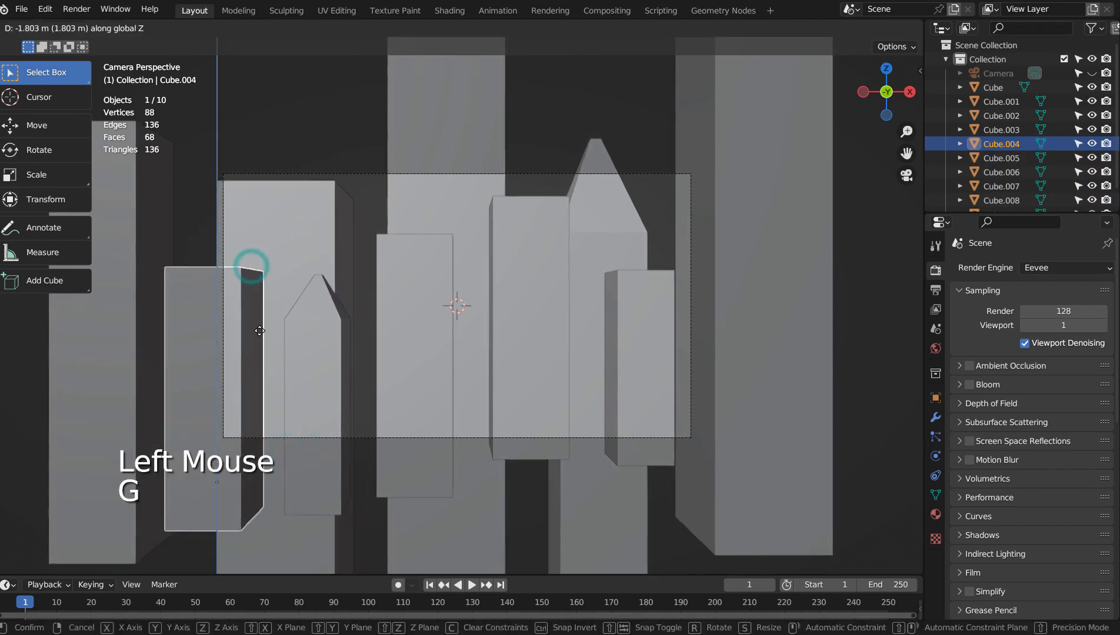
{"action": "left_click", "coordinate": [259, 331]}
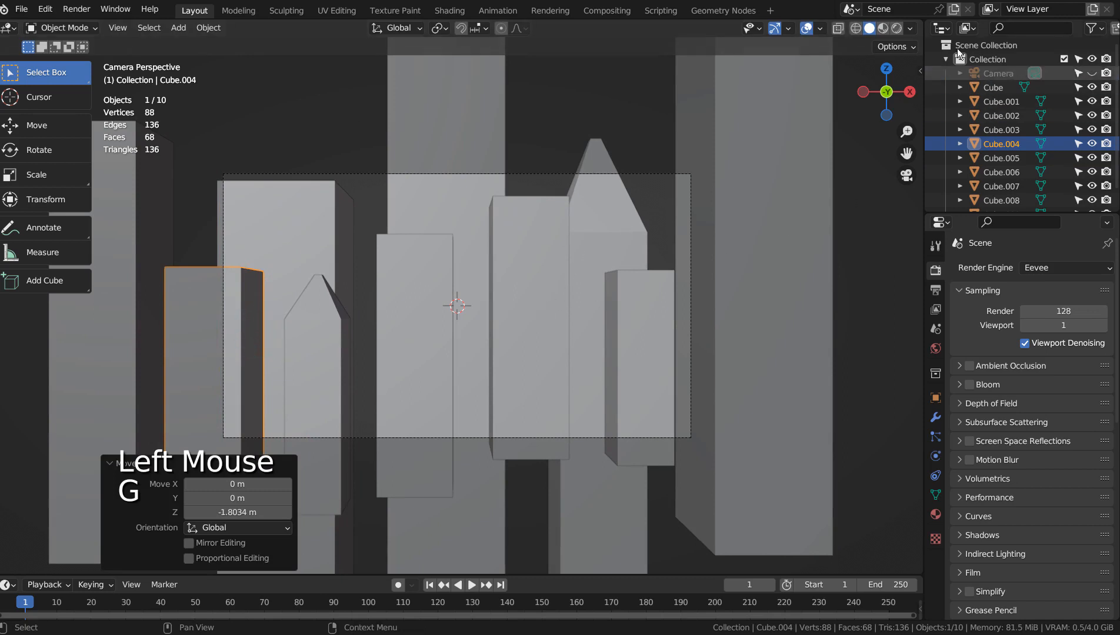
- Switch the viewport to rendered shading and set the render engine to Workbench
{"action": "left_click", "coordinate": [896, 27]}
{"action": "left_click", "coordinate": [1044, 268]}
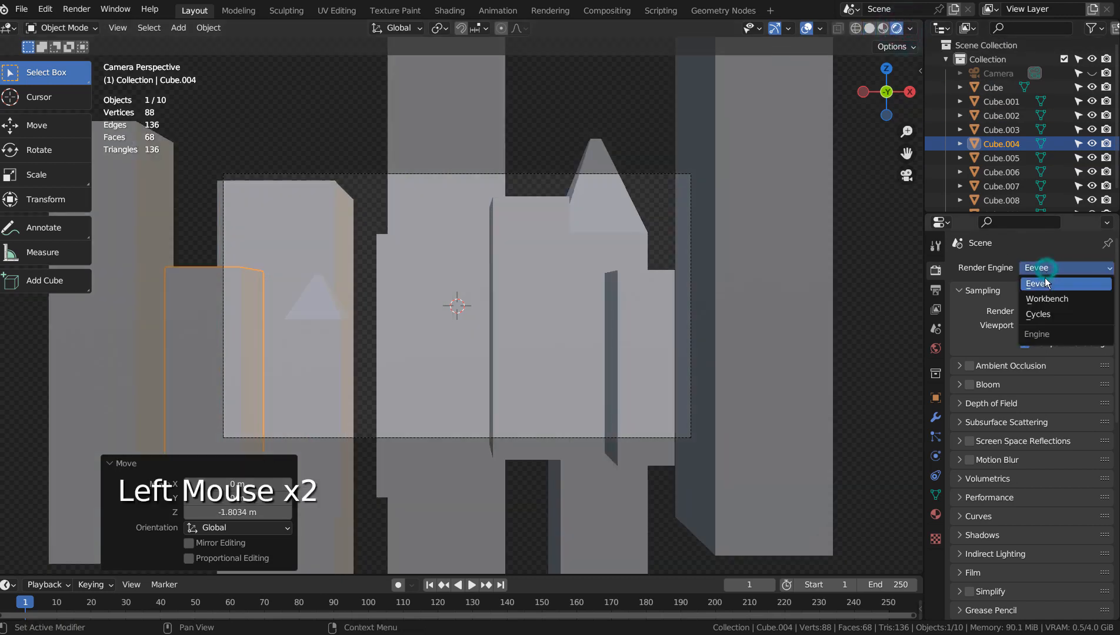
{"action": "left_click", "coordinate": [1044, 297]}
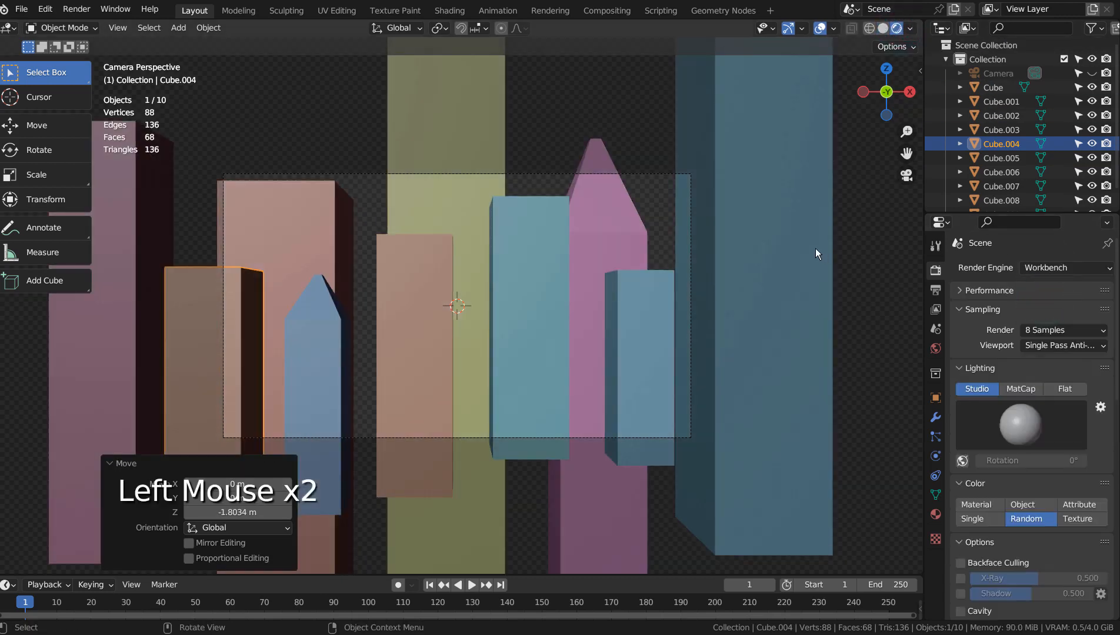
- Move the small front tower on the right about 0.28 m along X and 0.38 m down
{"action": "left_click", "coordinate": [664, 326]}
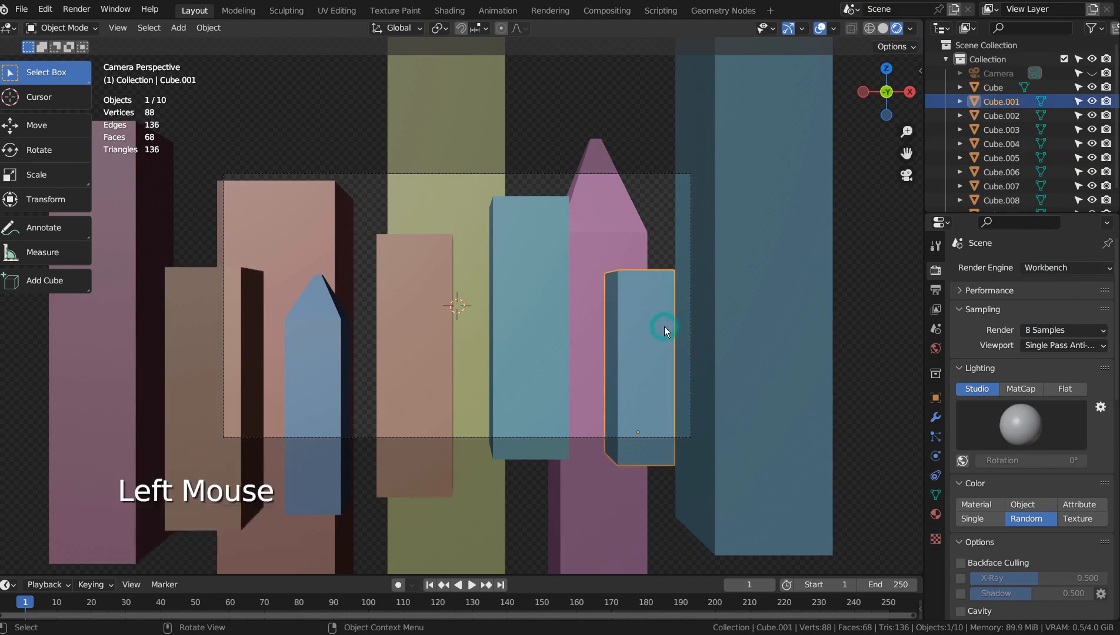
{"action": "key", "text": "g"}
{"action": "left_click", "coordinate": [674, 340]}
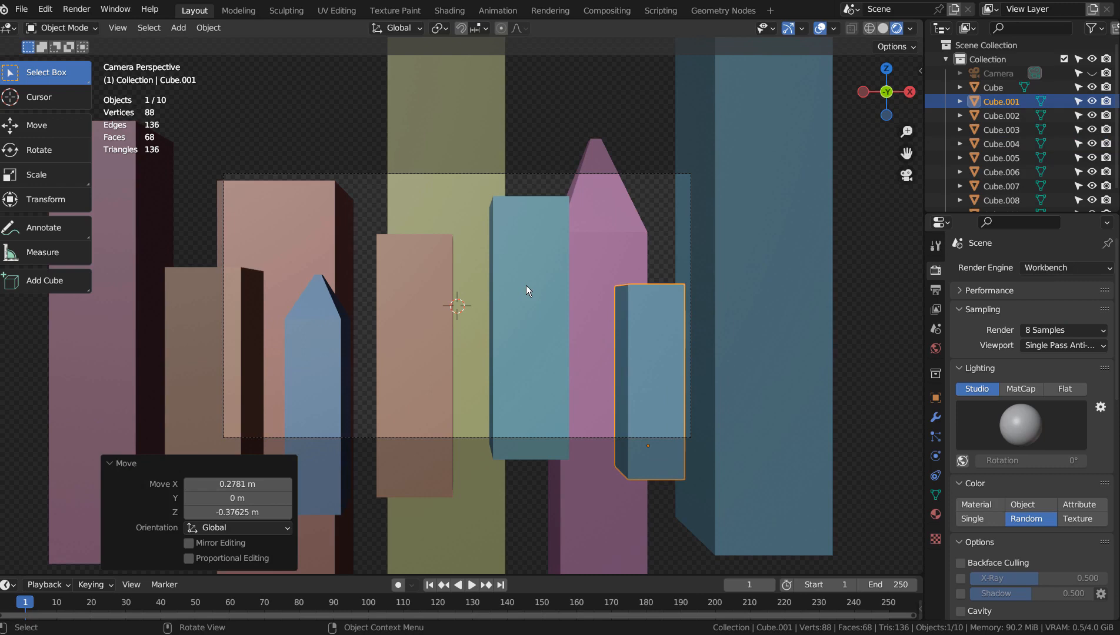
- Deselect all the towers and render the skyline from the camera view
{"action": "left_click", "coordinate": [878, 204]}
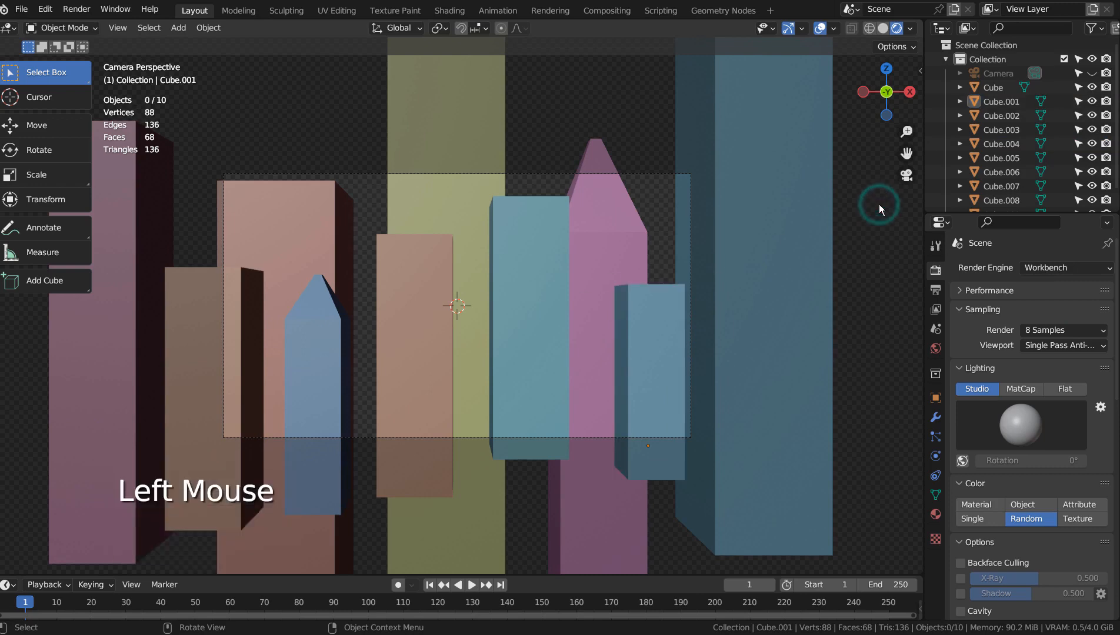
{"action": "key", "text": "F12"}
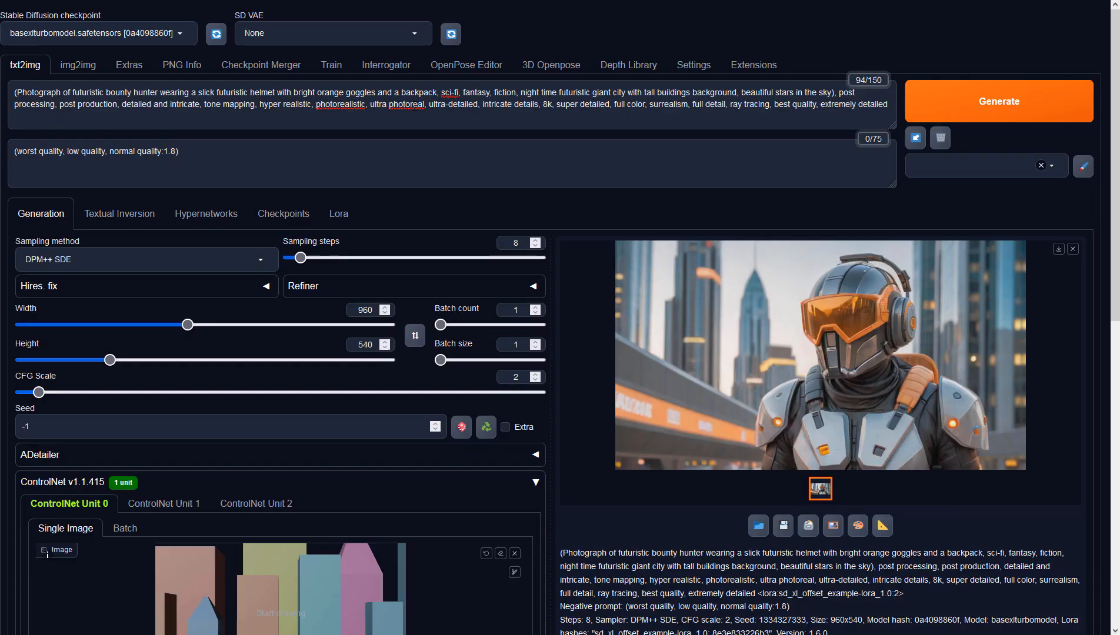
- Switch to the Stable Diffusion web UI and check the txt2img prompt, negative prompt, width and height
{"action": "left_click", "coordinate": [156, 103]}
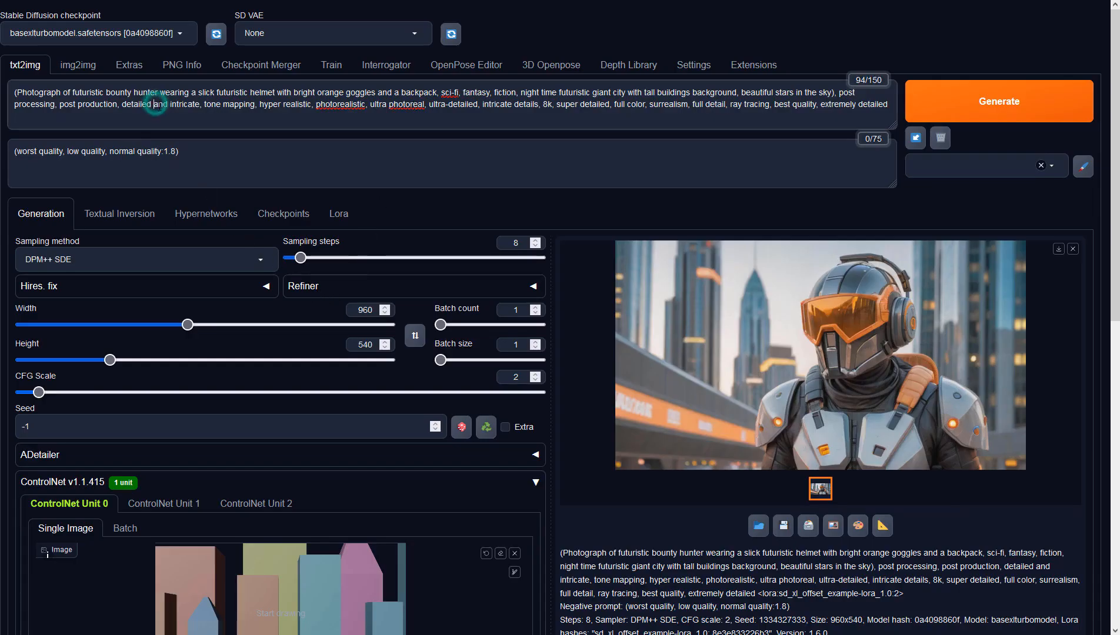
{"action": "left_click", "coordinate": [241, 158]}
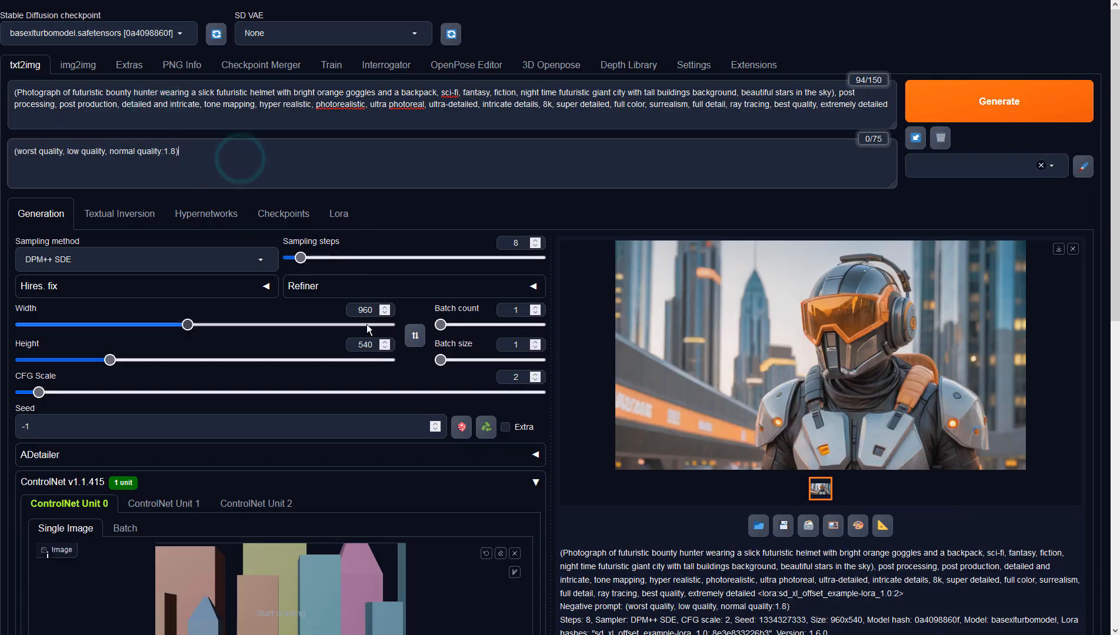
{"action": "left_click", "coordinate": [372, 310]}
{"action": "left_click", "coordinate": [371, 345]}
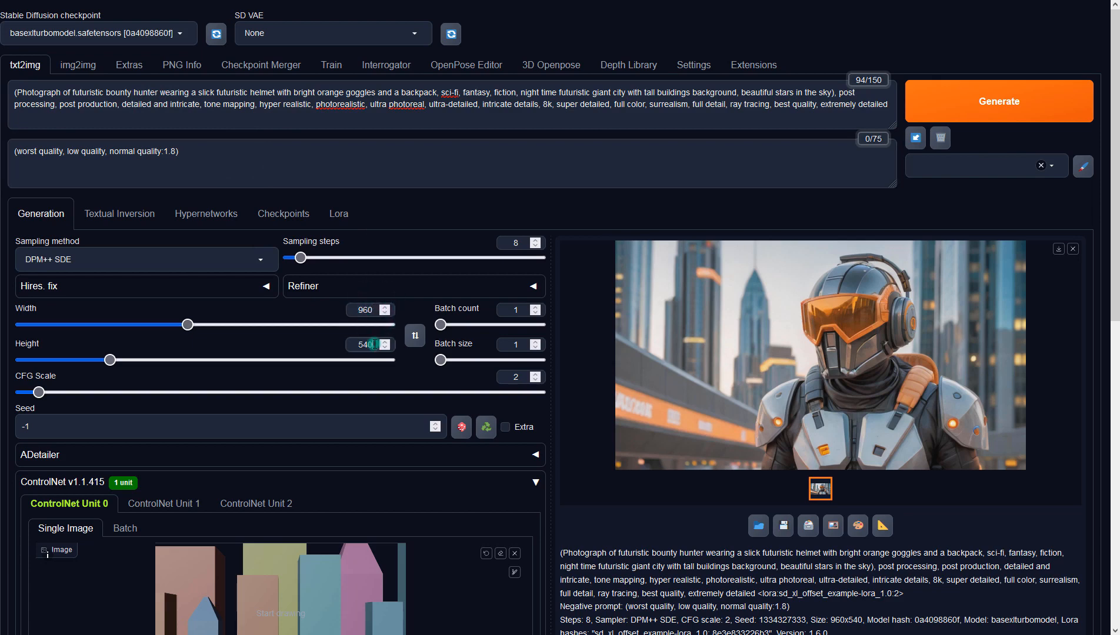
- Set ControlNet Unit 0 to Depth with the preprocessor none and the model sai_xl_depth_256lora
{"action": "scroll", "coordinate": [598, 566], "scroll_direction": "down", "scroll_amount": 6}
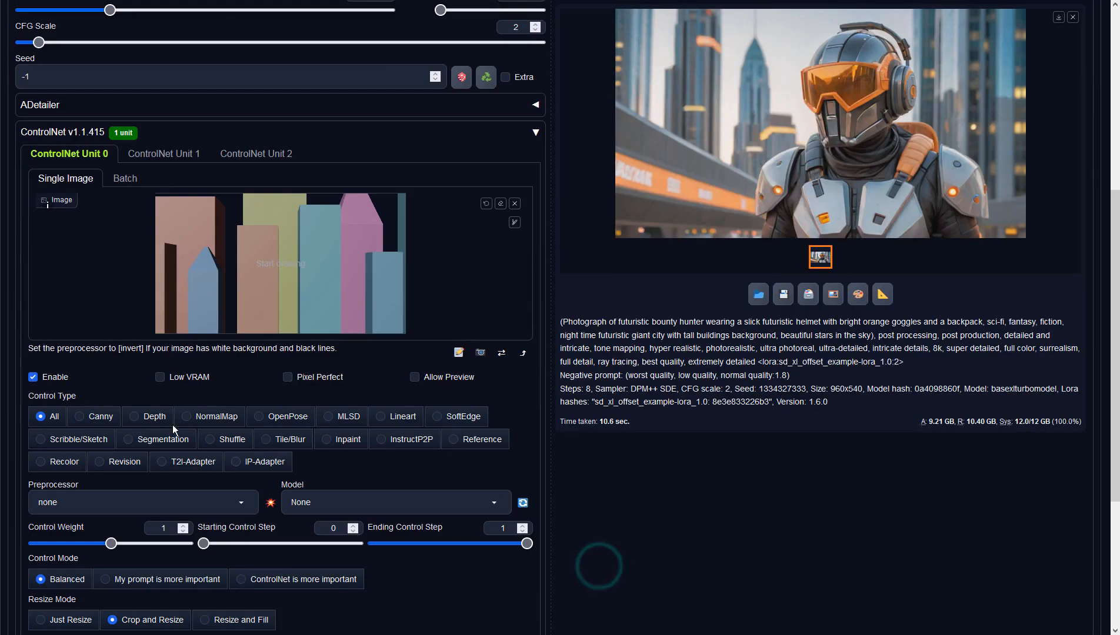
{"action": "left_click", "coordinate": [134, 416]}
{"action": "left_click", "coordinate": [242, 503]}
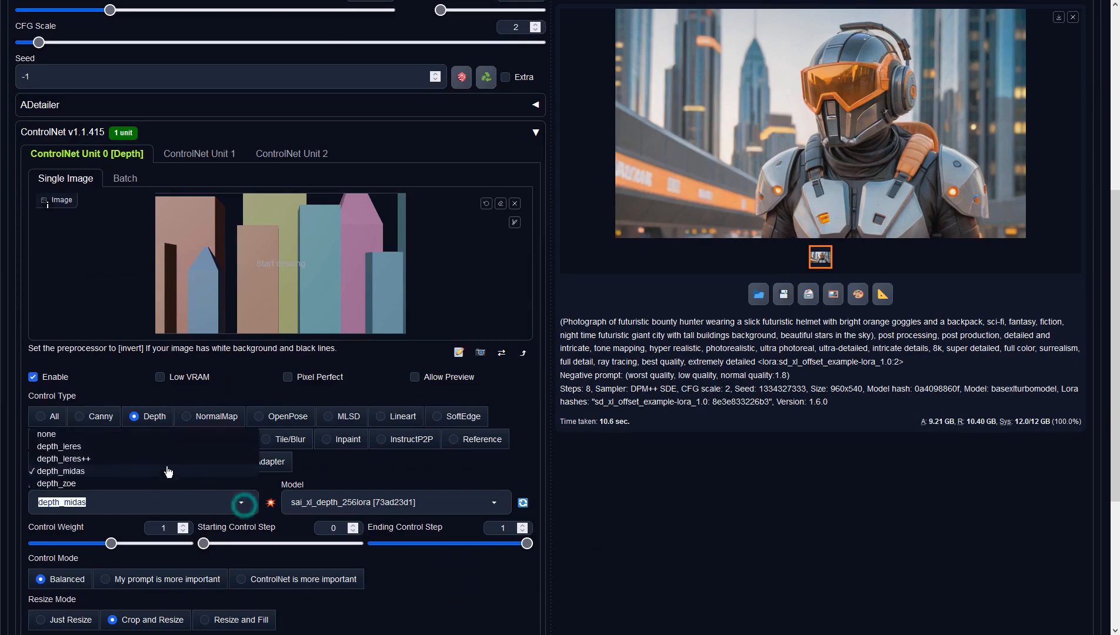
{"action": "left_click", "coordinate": [61, 435]}
{"action": "left_click", "coordinate": [326, 503]}
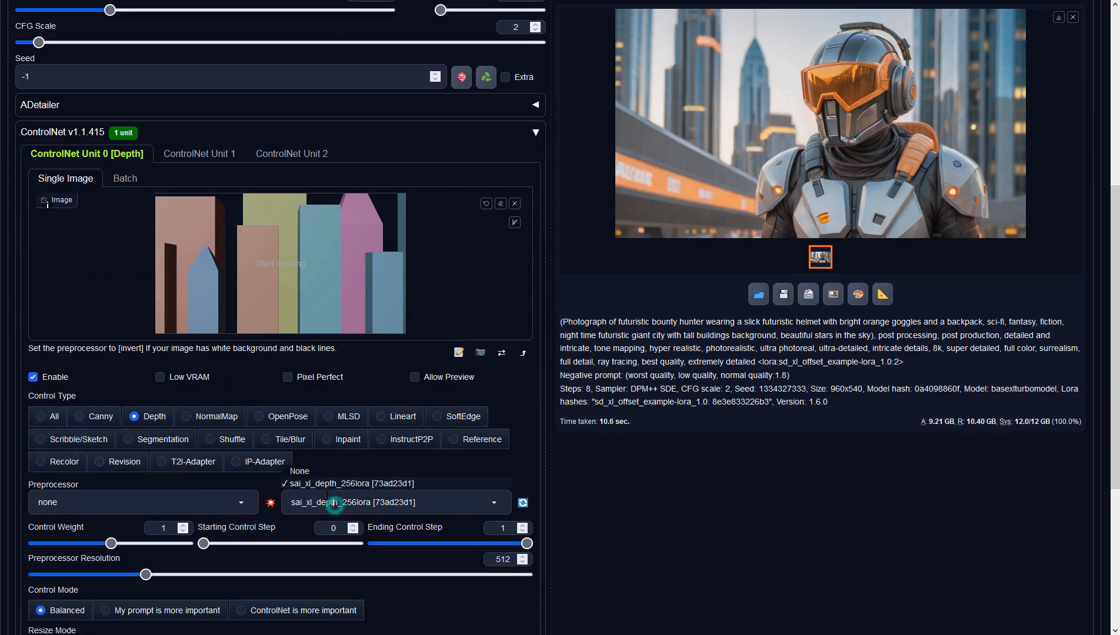
{"action": "left_click", "coordinate": [322, 484]}
- Generate the bounty hunter image from the depth-guided skyline and inspect it enlarged
{"action": "scroll", "coordinate": [635, 377], "scroll_direction": "up", "scroll_amount": 6}
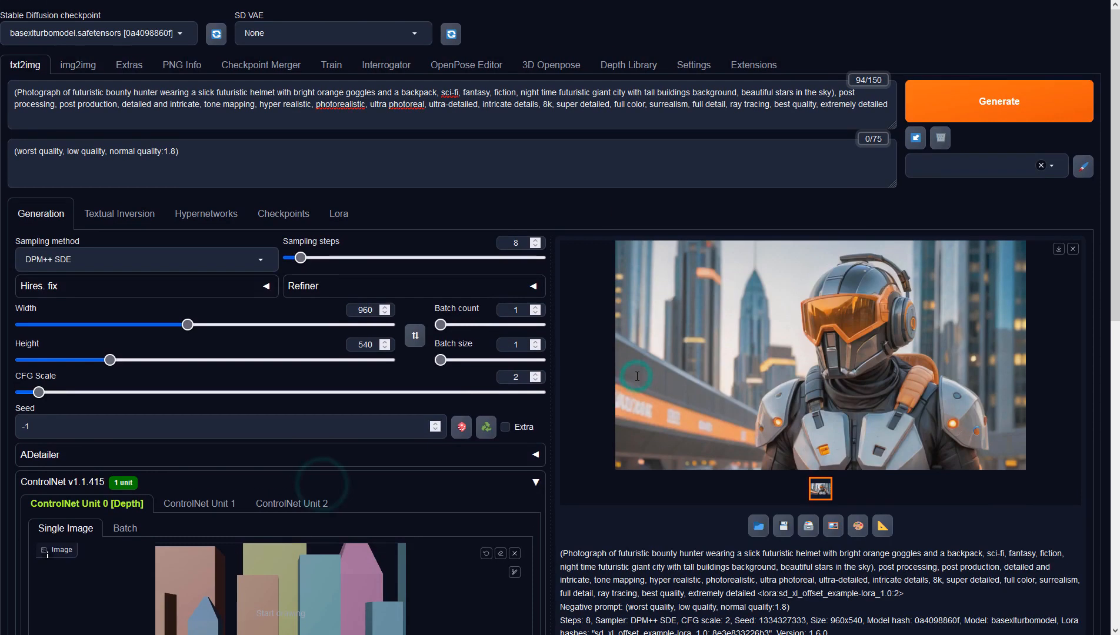
{"action": "left_click", "coordinate": [941, 101]}
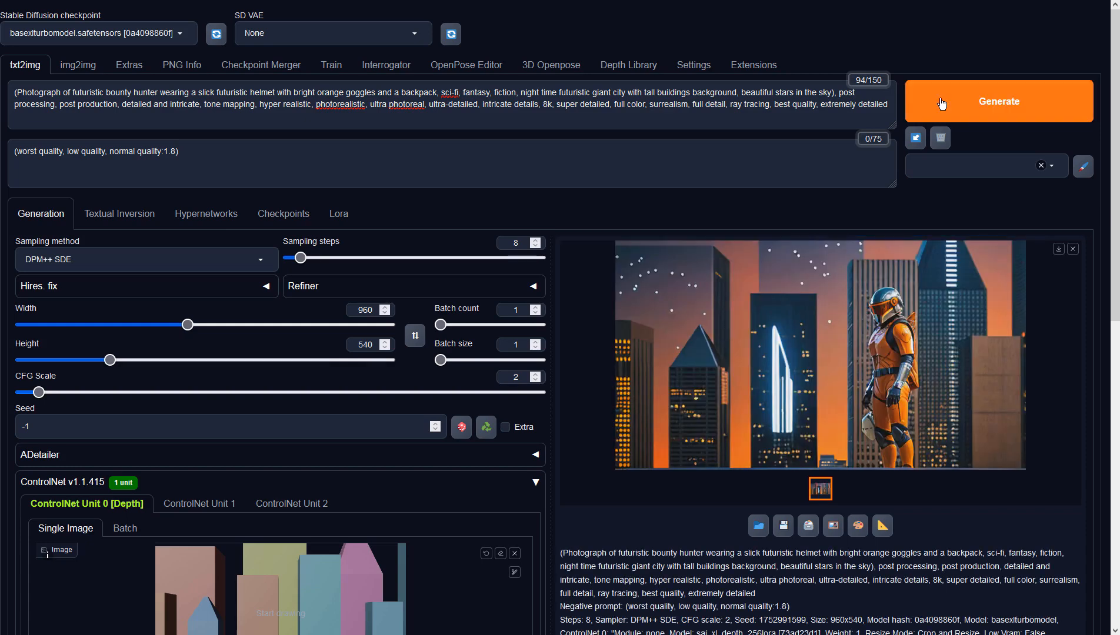
{"action": "left_click", "coordinate": [849, 404]}
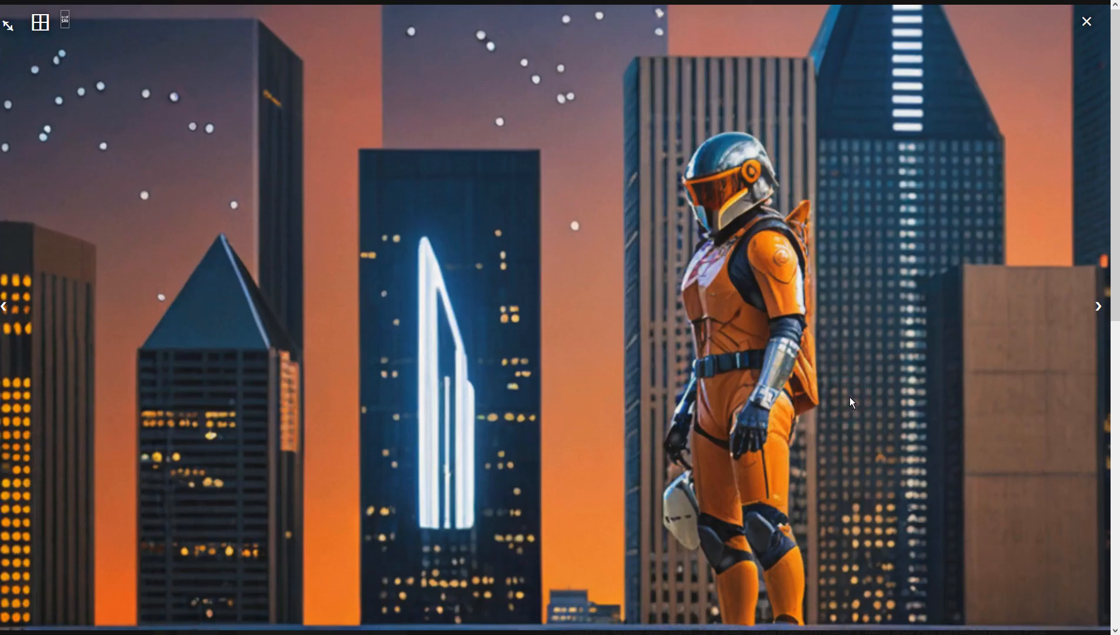
{"action": "left_click", "coordinate": [849, 397]}
- Send the generated image to img2img and set the CFG scale to 2 and the denoising strength to 0.6
{"action": "left_click", "coordinate": [835, 523]}
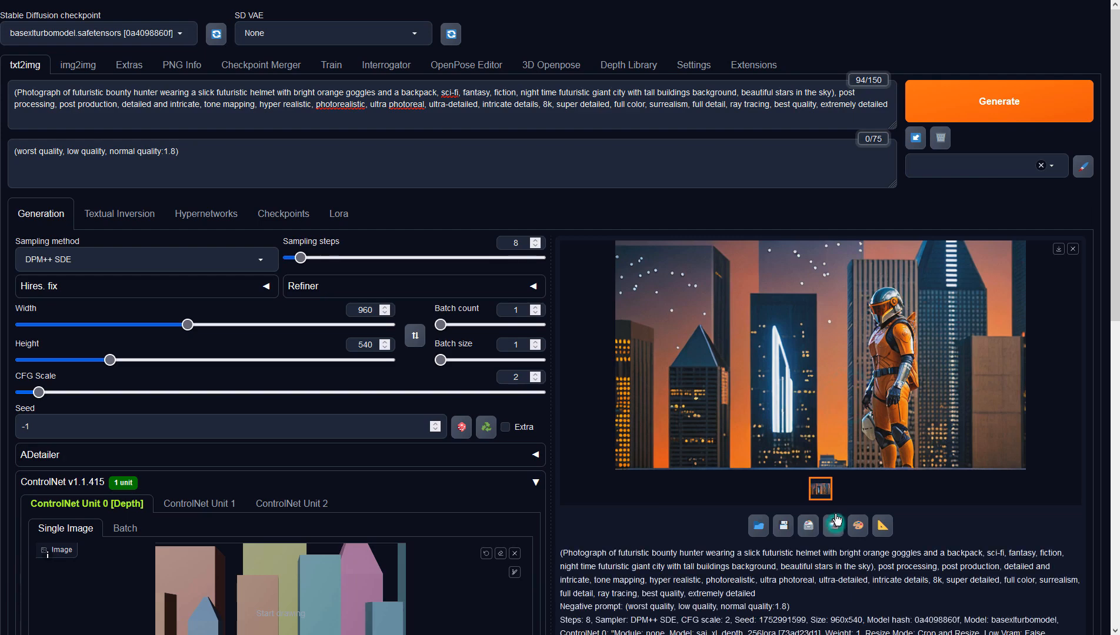
{"action": "scroll", "coordinate": [333, 379], "scroll_direction": "down", "scroll_amount": 4}
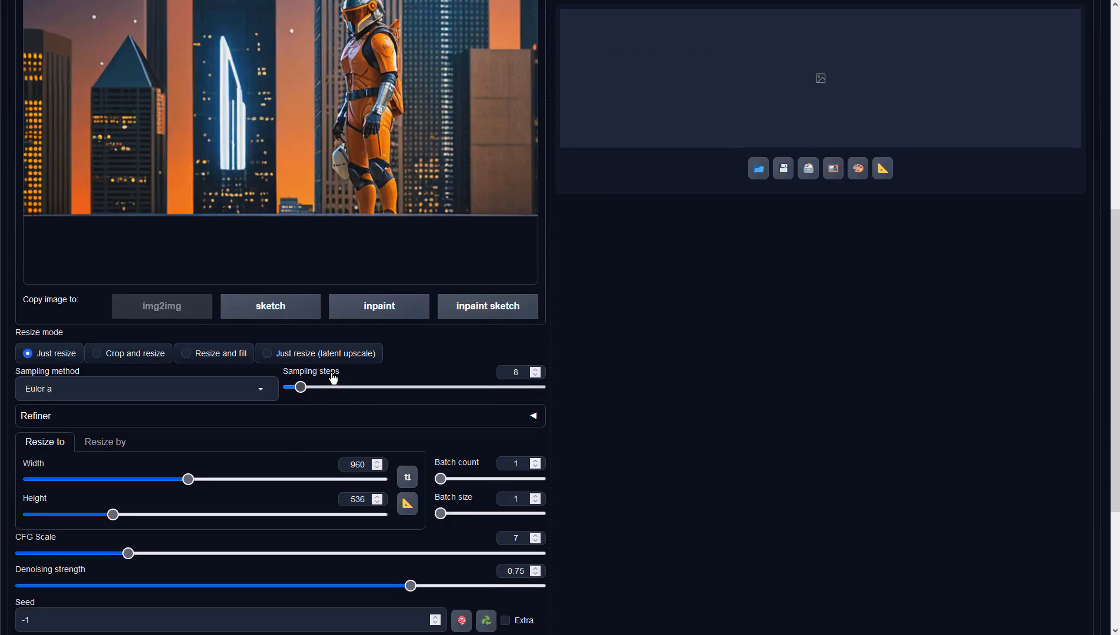
{"action": "scroll", "coordinate": [333, 379], "scroll_direction": "down", "scroll_amount": 3}
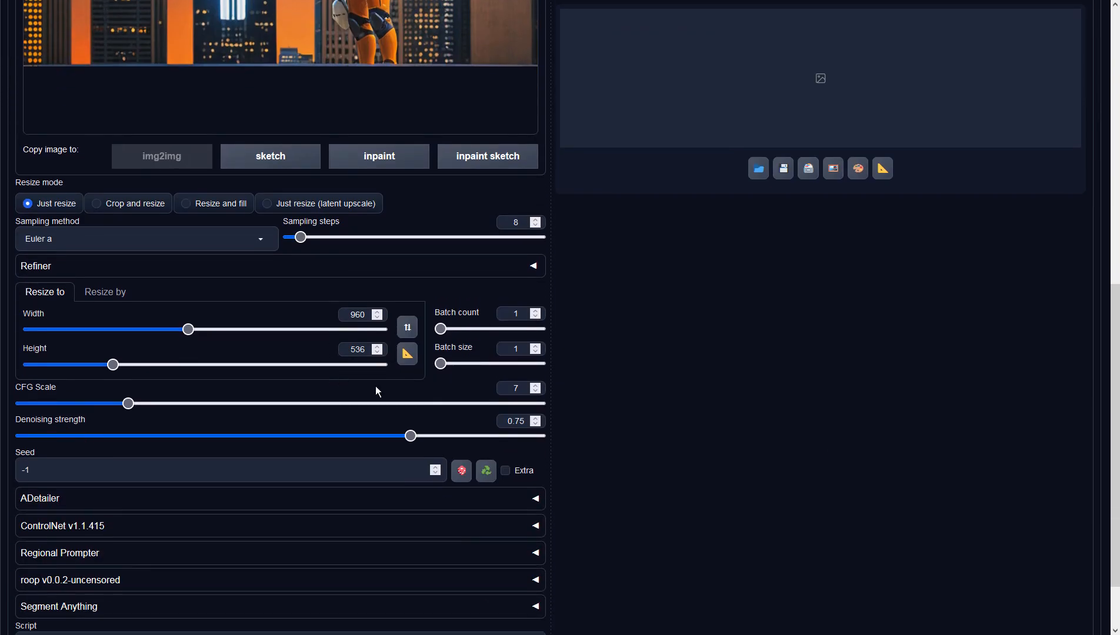
{"action": "double_click", "coordinate": [506, 389]}
{"action": "type", "text": "2"}
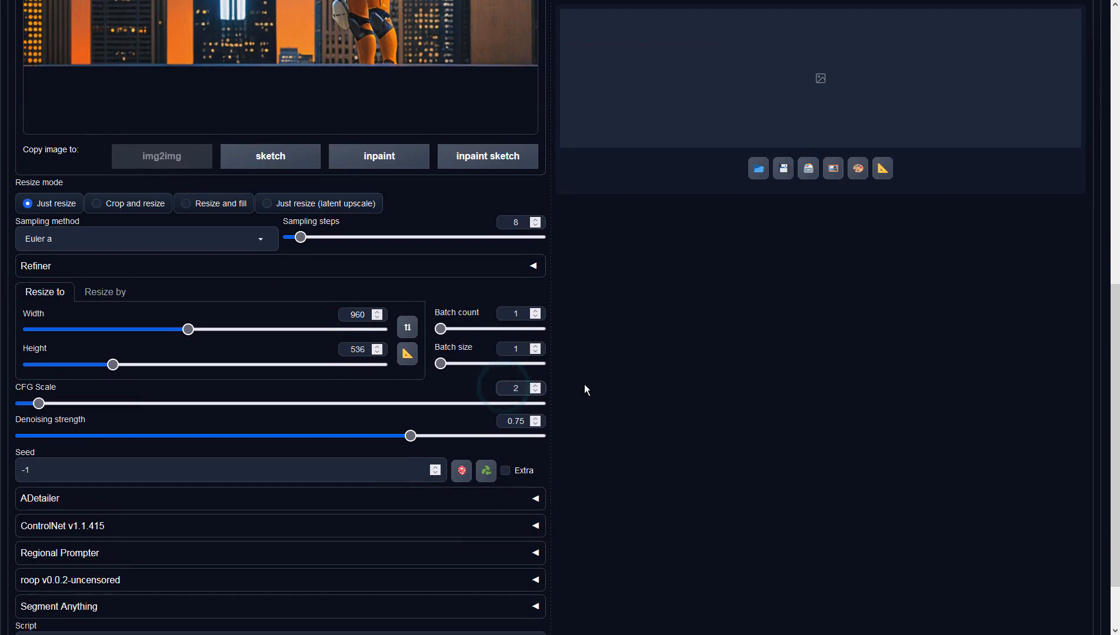
{"action": "left_click_drag", "start_coordinate": [410, 437], "coordinate": [335, 442]}
{"action": "left_click", "coordinate": [622, 405]}
- Generate the first img2img variation of the bounty hunter image and inspect it enlarged
{"action": "scroll", "coordinate": [644, 405], "scroll_direction": "up", "scroll_amount": 10}
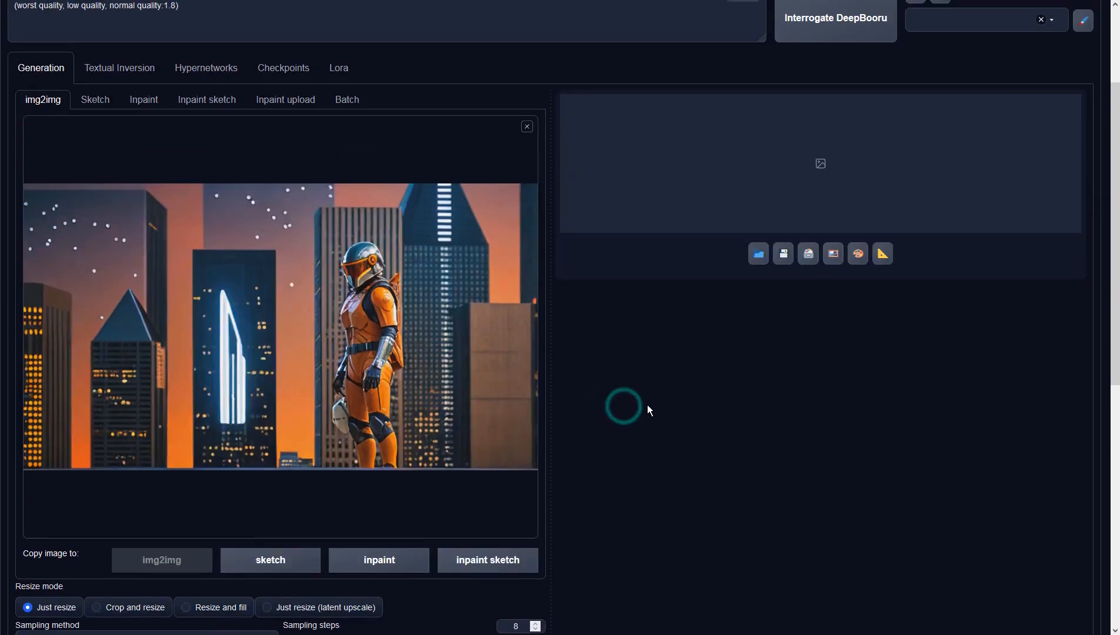
{"action": "left_click", "coordinate": [975, 110]}
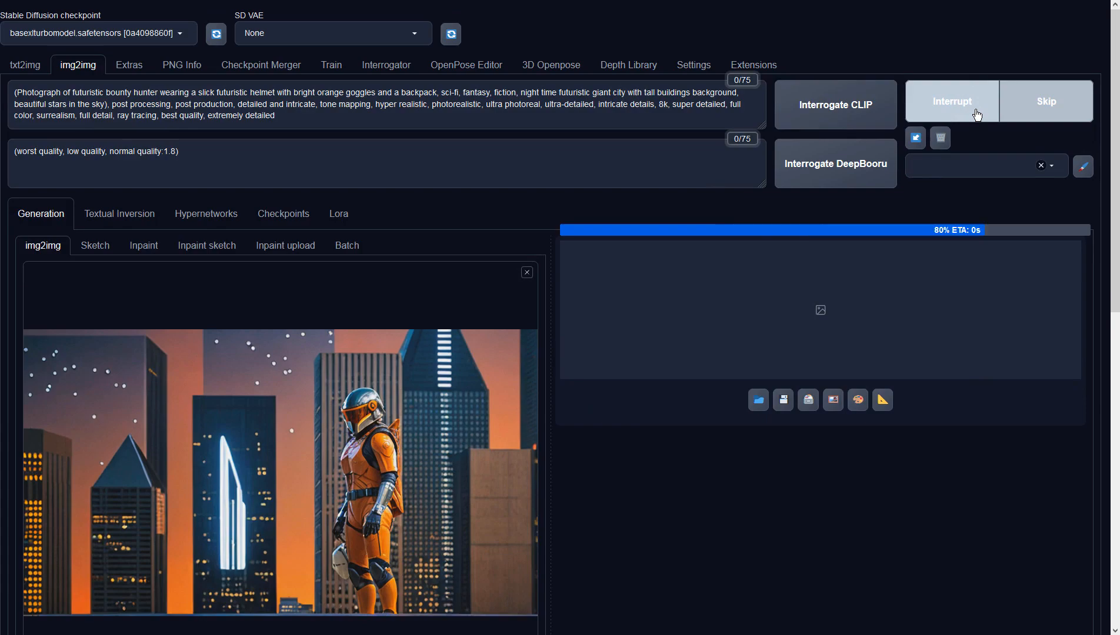
{"action": "left_click", "coordinate": [932, 316]}
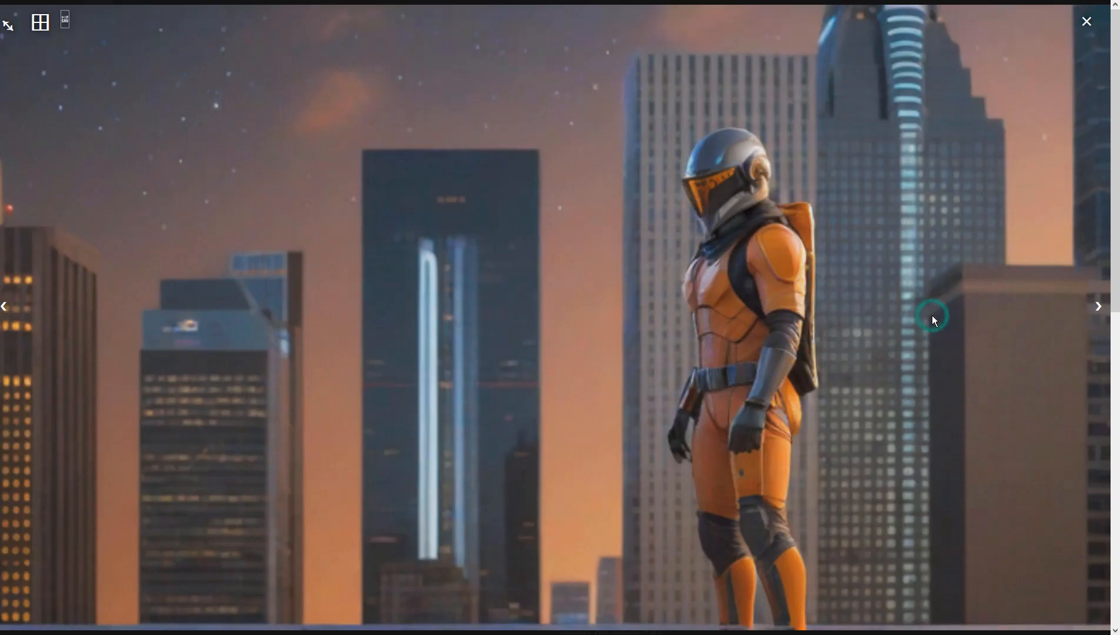
{"action": "left_click", "coordinate": [932, 315]}
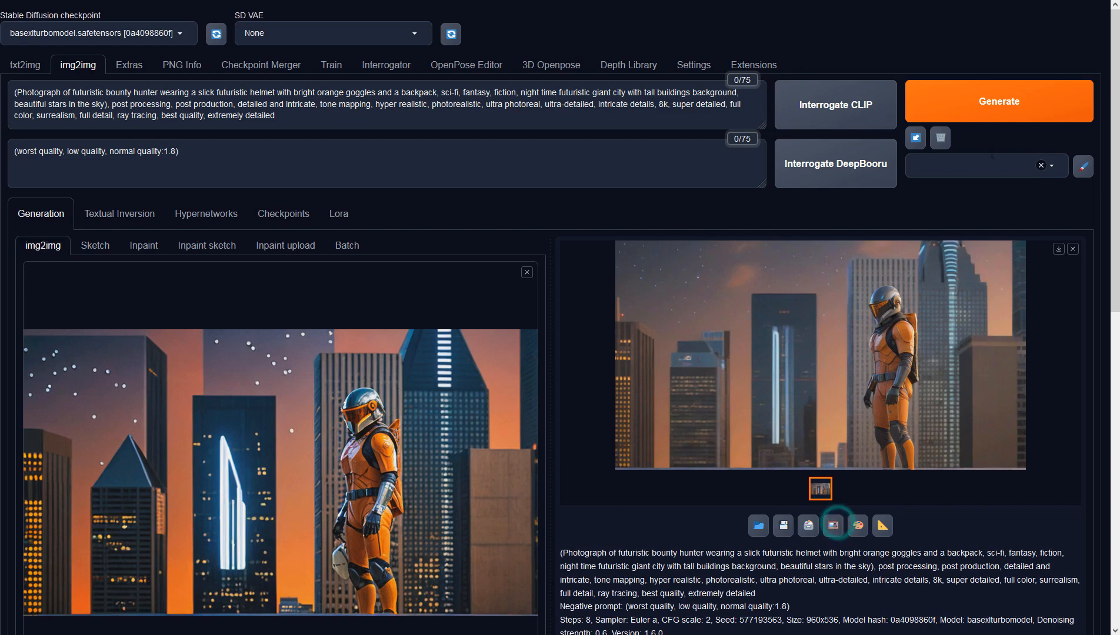
- Generate a second variation using the previous img2img result as input and inspect it enlarged
{"action": "left_click", "coordinate": [990, 112]}
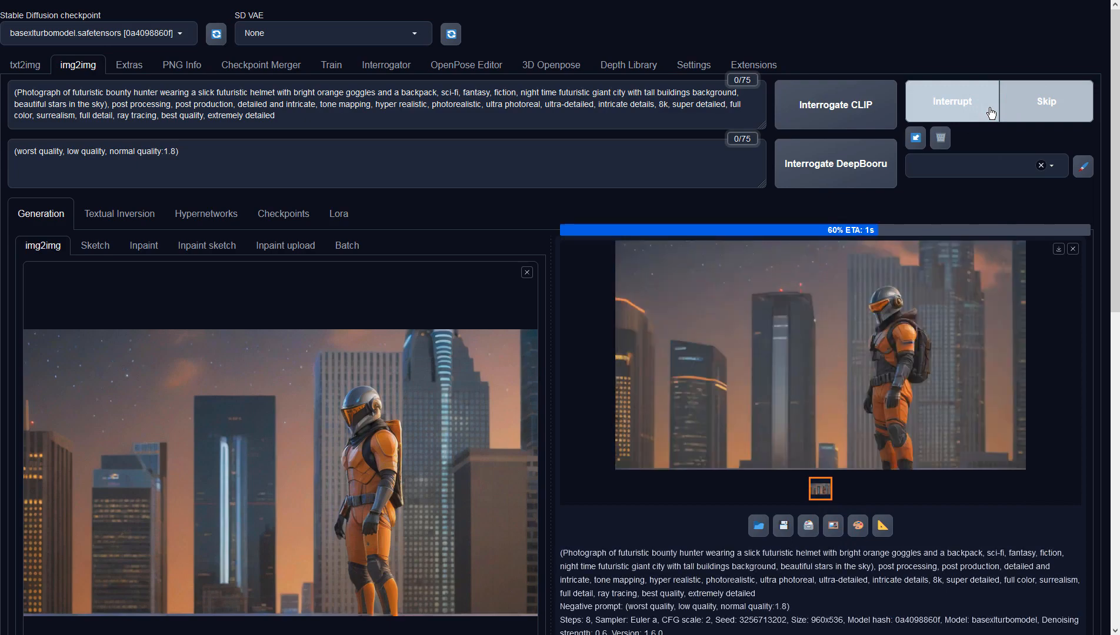
{"action": "left_click", "coordinate": [929, 389]}
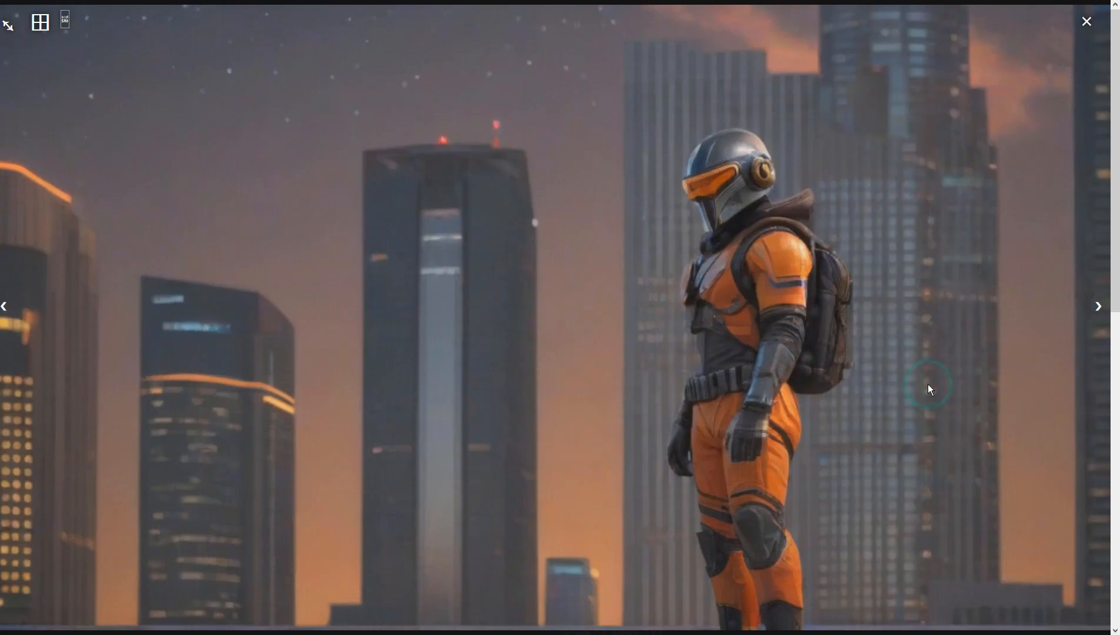
{"action": "left_click", "coordinate": [928, 385]}
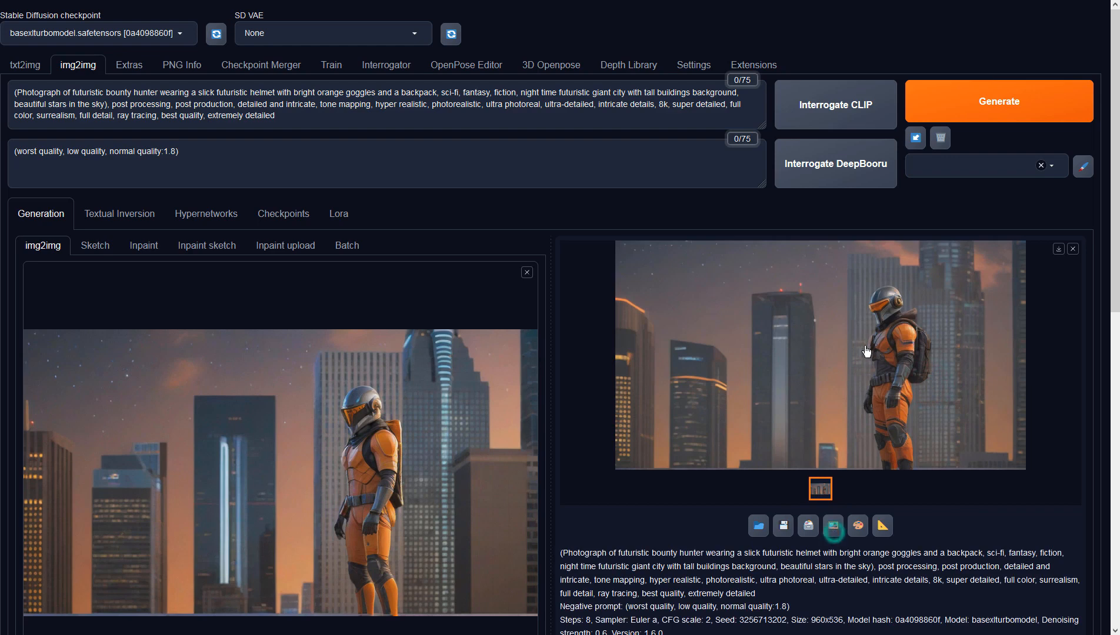
- Generate two more variations, sending the new result back to img2img as the input between them
{"action": "left_click", "coordinate": [971, 97]}
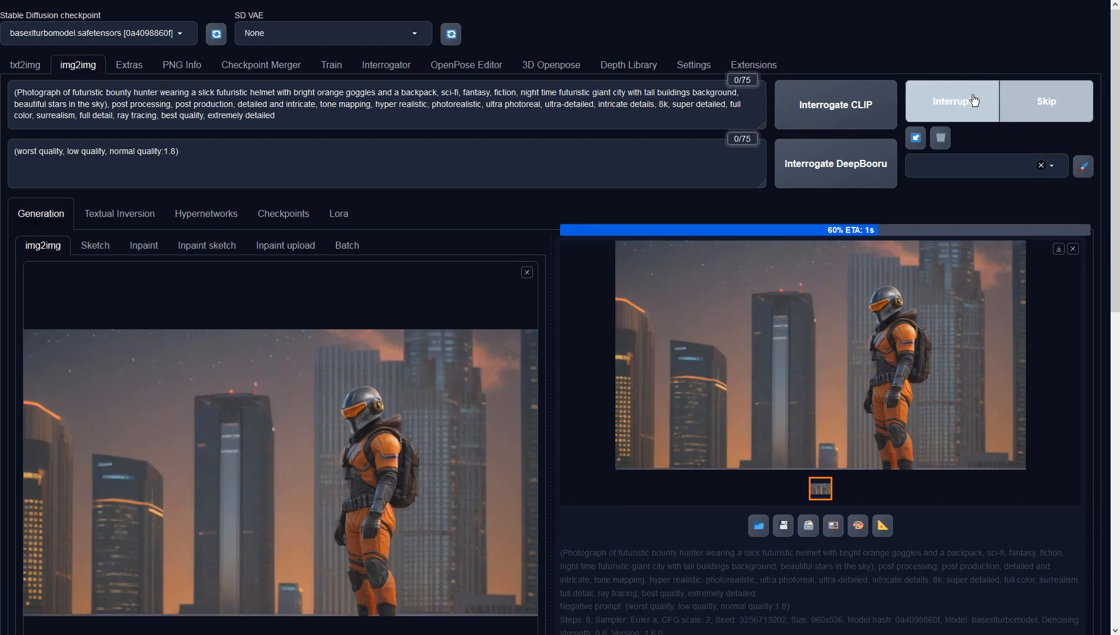
{"action": "left_click", "coordinate": [833, 526]}
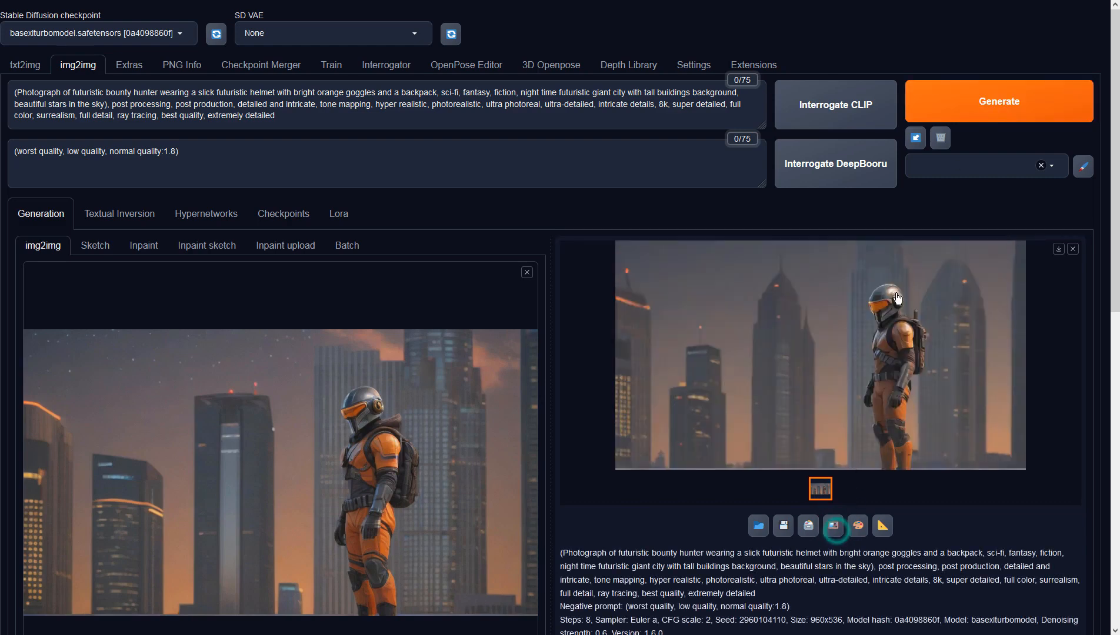
{"action": "left_click", "coordinate": [973, 117]}
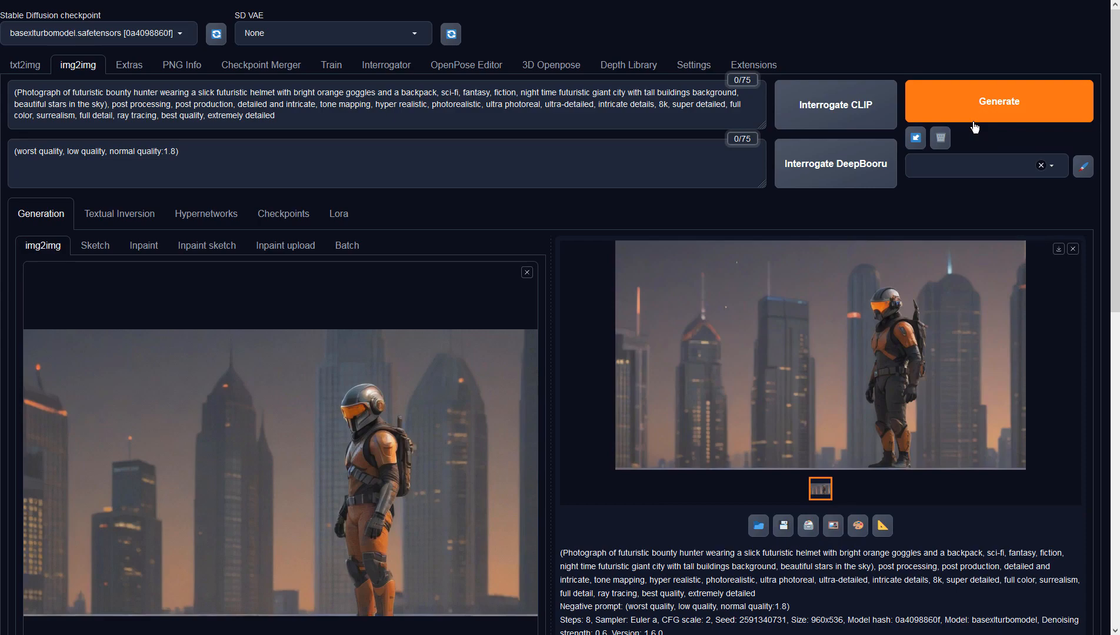
- Inspect the latest result enlarged, then generate and view a variation with the denoising strength set to 0.75
{"action": "scroll", "coordinate": [437, 320], "scroll_direction": "down", "scroll_amount": 5}
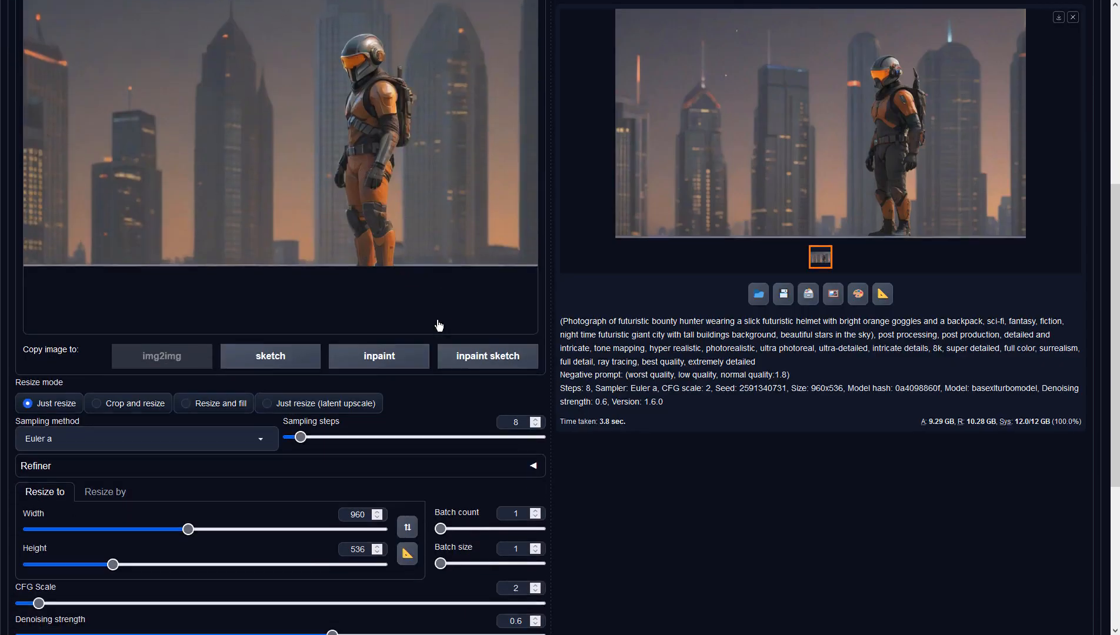
{"action": "scroll", "coordinate": [356, 527], "scroll_direction": "down", "scroll_amount": 2}
{"action": "left_click_drag", "start_coordinate": [333, 536], "coordinate": [406, 536]}
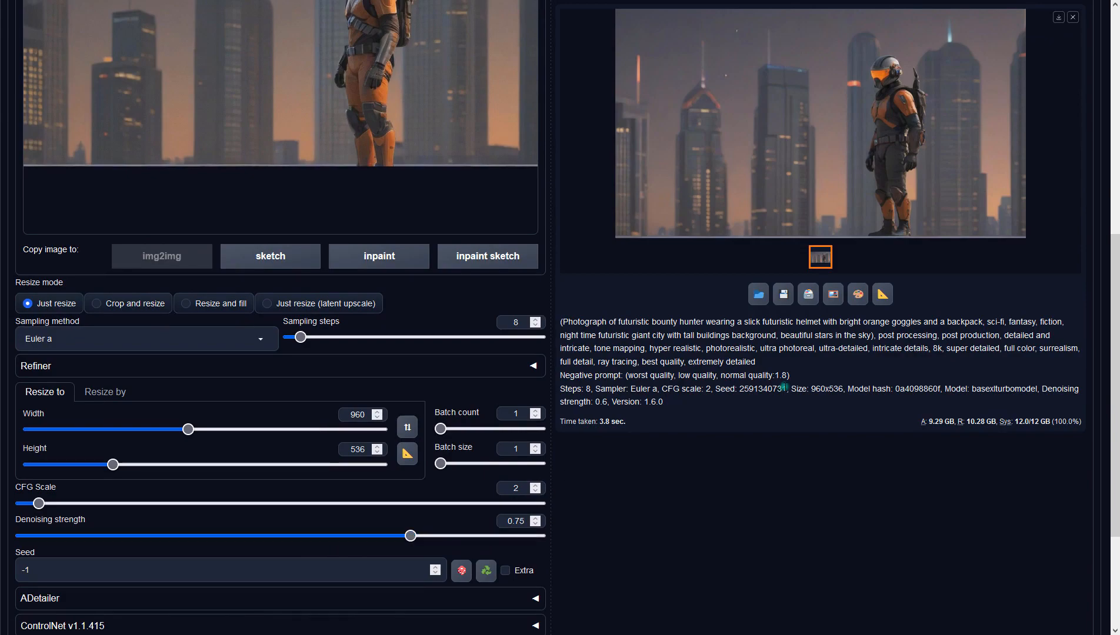
{"action": "scroll", "coordinate": [859, 369], "scroll_direction": "up", "scroll_amount": 7}
{"action": "left_click", "coordinate": [905, 258]}
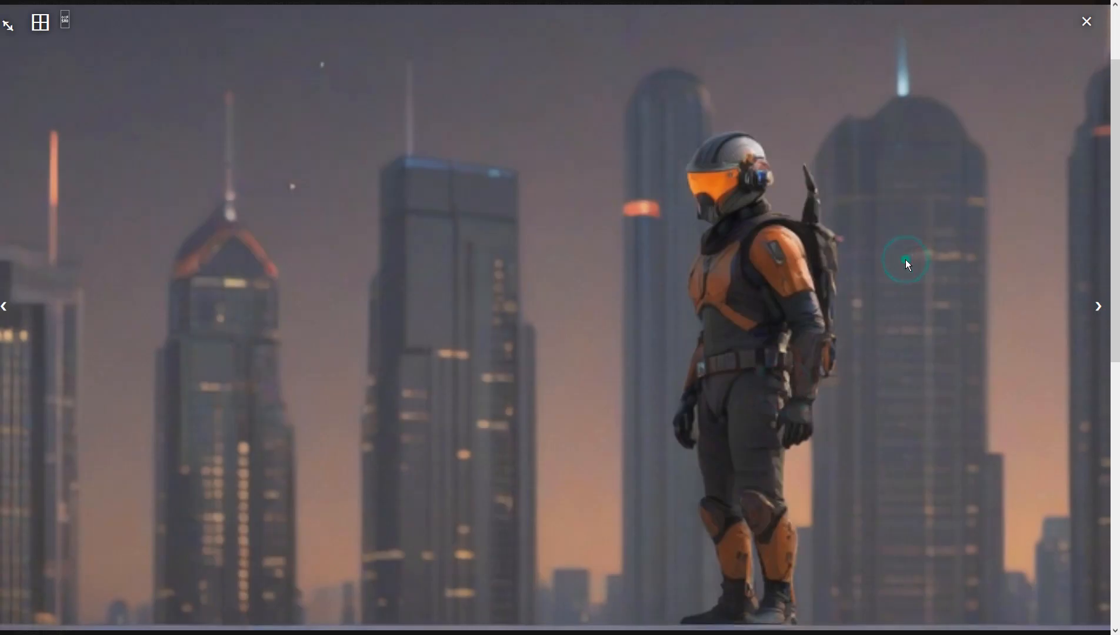
{"action": "left_click", "coordinate": [906, 259]}
{"action": "left_click", "coordinate": [957, 94]}
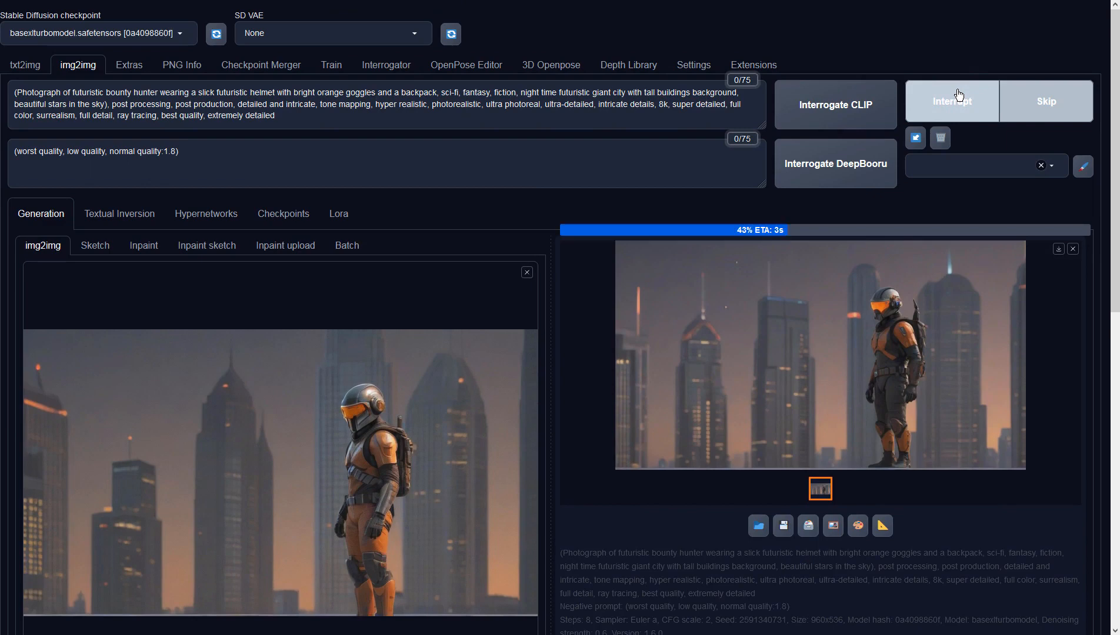
{"action": "left_click", "coordinate": [908, 354]}
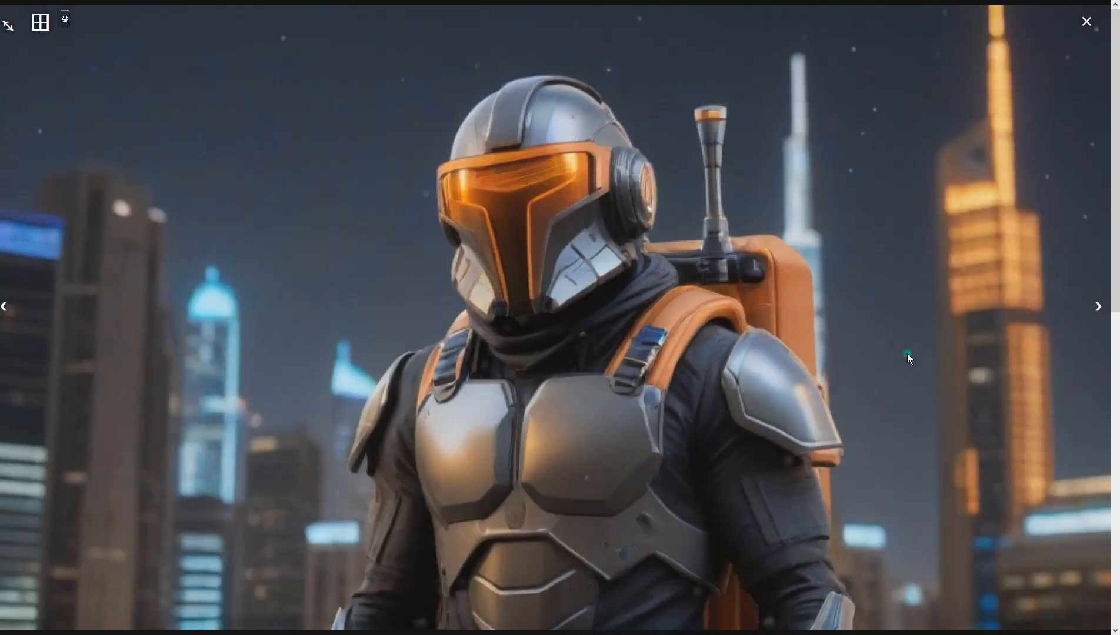
{"action": "left_click", "coordinate": [908, 354]}
- Generate a variation of the same input image with denoising strength 0.65 and inspect it enlarged
{"action": "scroll", "coordinate": [310, 464], "scroll_direction": "down", "scroll_amount": 9}
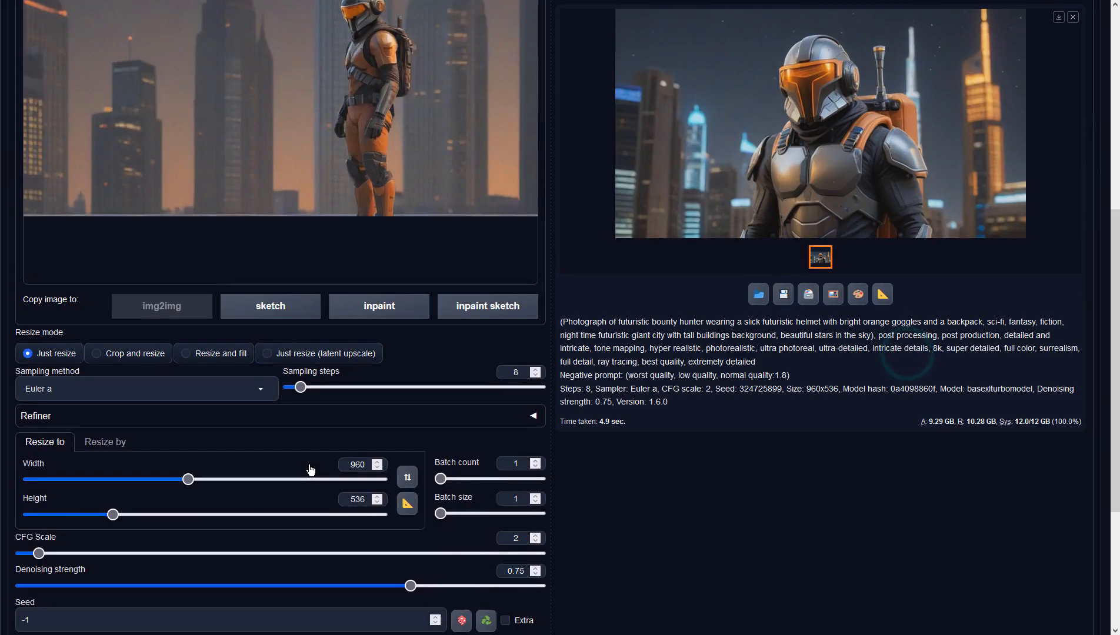
{"action": "left_click_drag", "start_coordinate": [404, 443], "coordinate": [381, 442]}
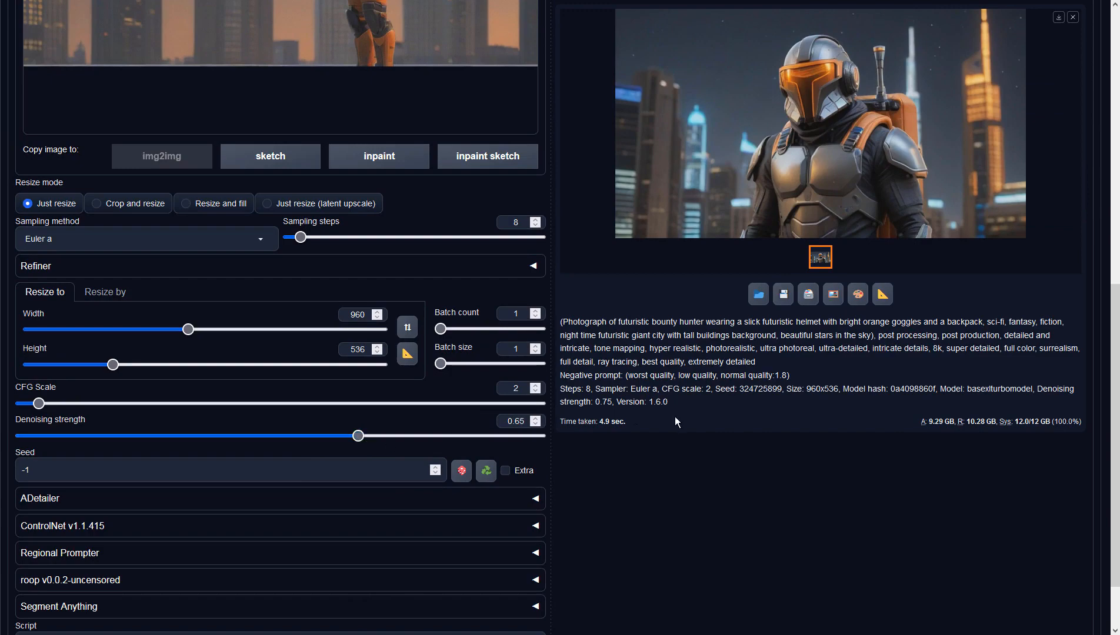
{"action": "scroll", "coordinate": [676, 416], "scroll_direction": "up", "scroll_amount": 4}
{"action": "left_click", "coordinate": [1002, 118]}
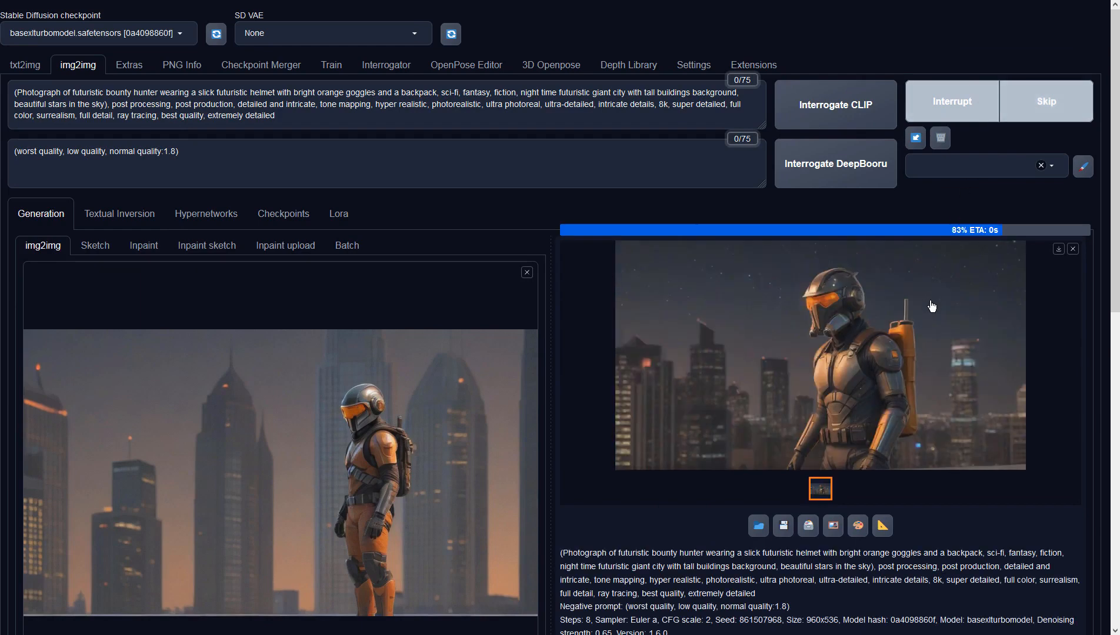
{"action": "left_click", "coordinate": [931, 306]}
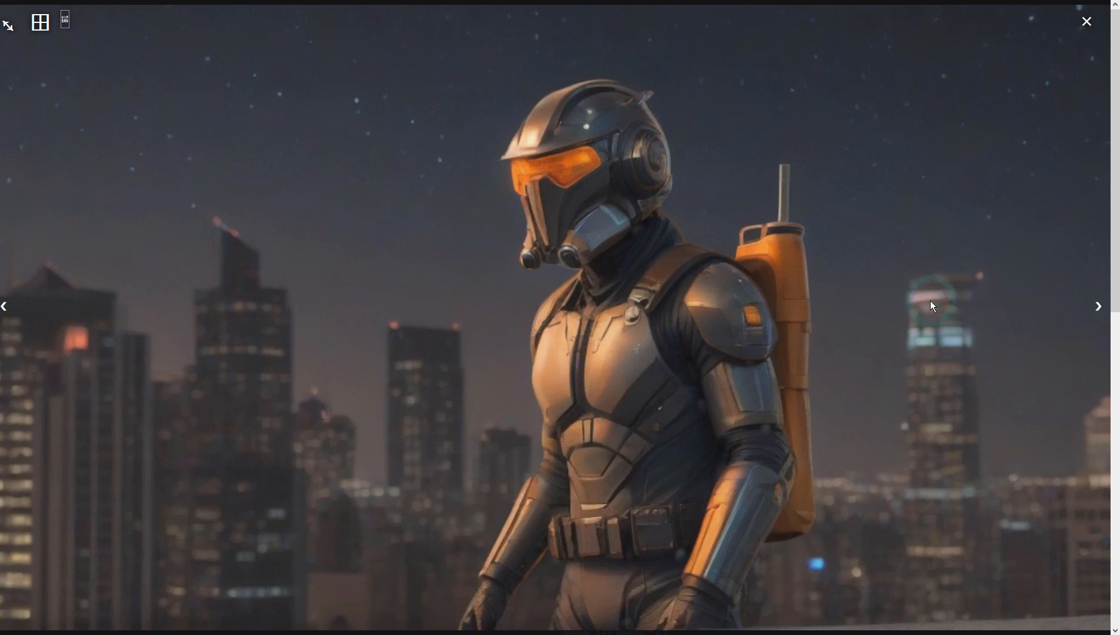
{"action": "left_click", "coordinate": [930, 301]}
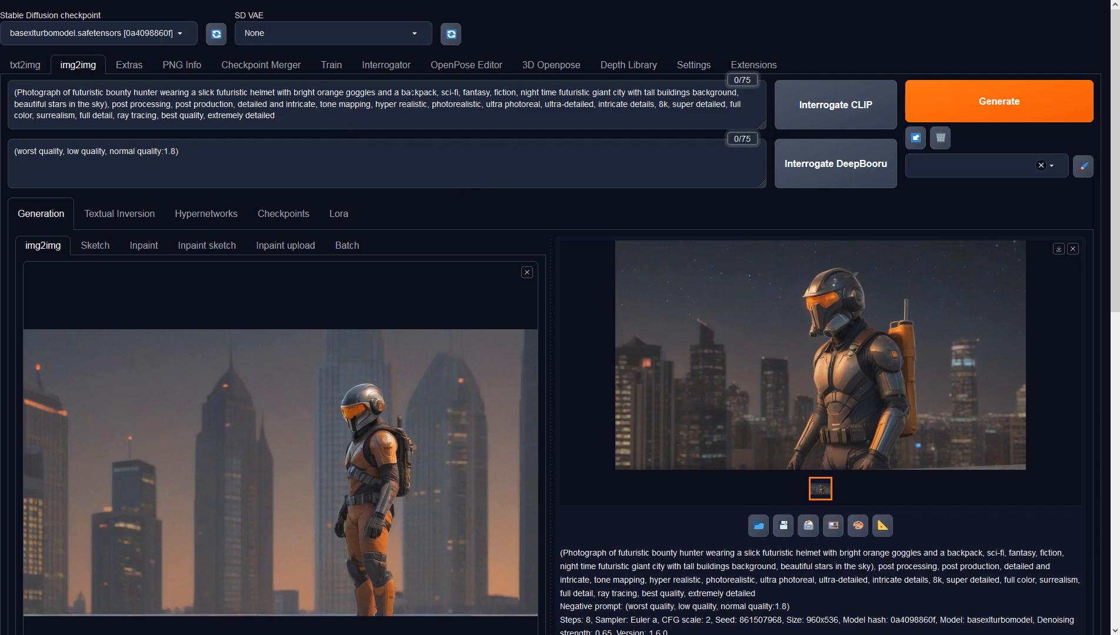
- Add "(holding a binocular:1.5)," to the prompt after "a backpack," and generate a new img2img image
{"action": "left_click", "coordinate": [441, 92]}
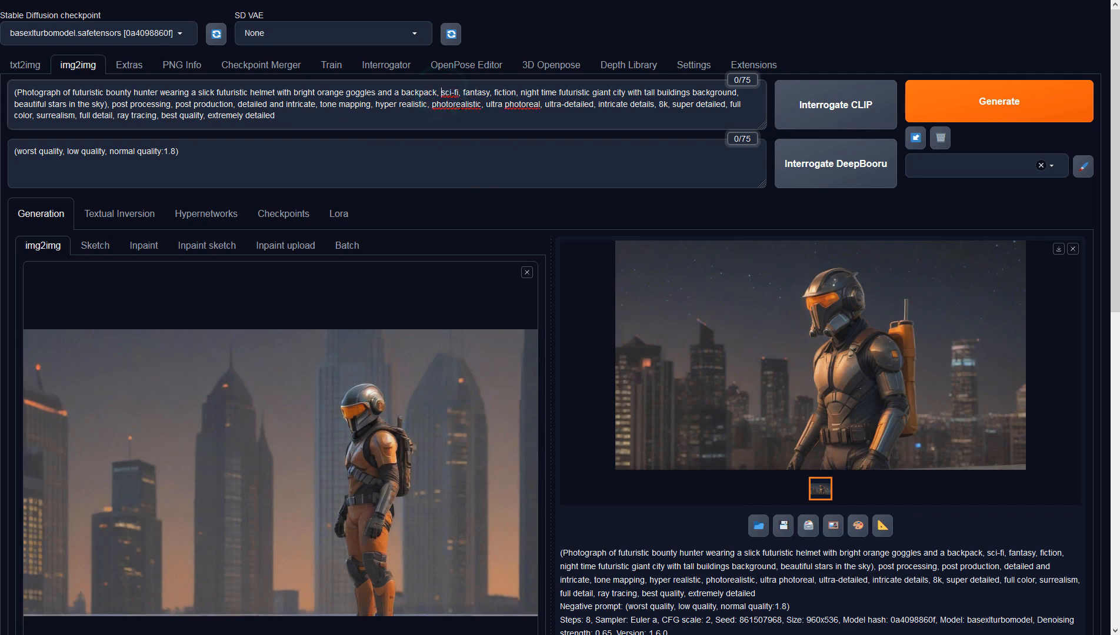
{"action": "type", "text": "(holding a b"}
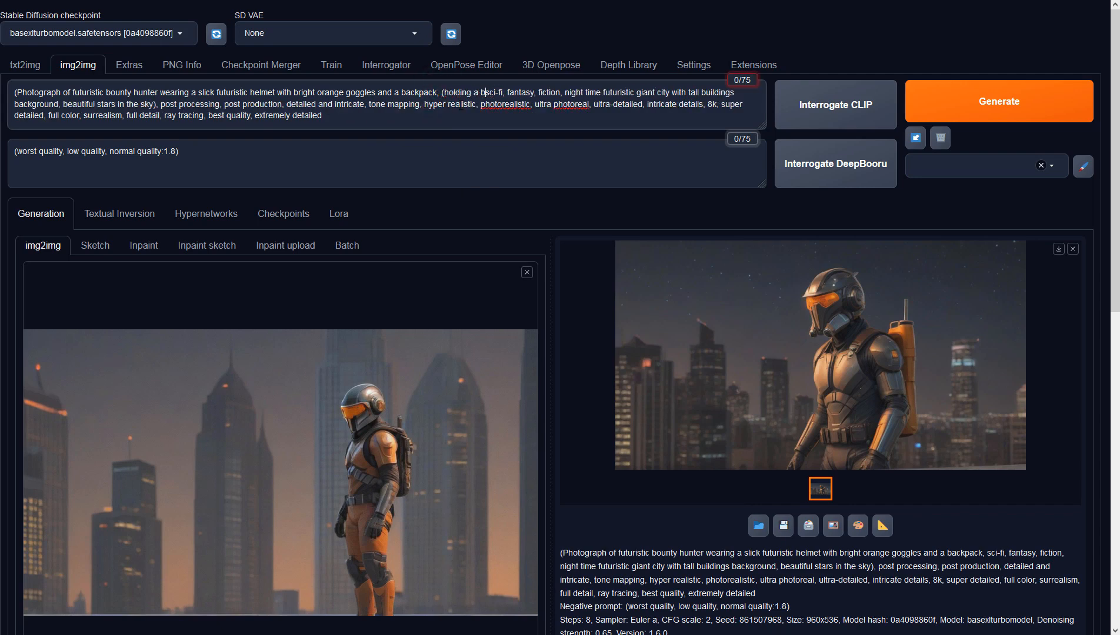
{"action": "type", "text": "inocular)"}
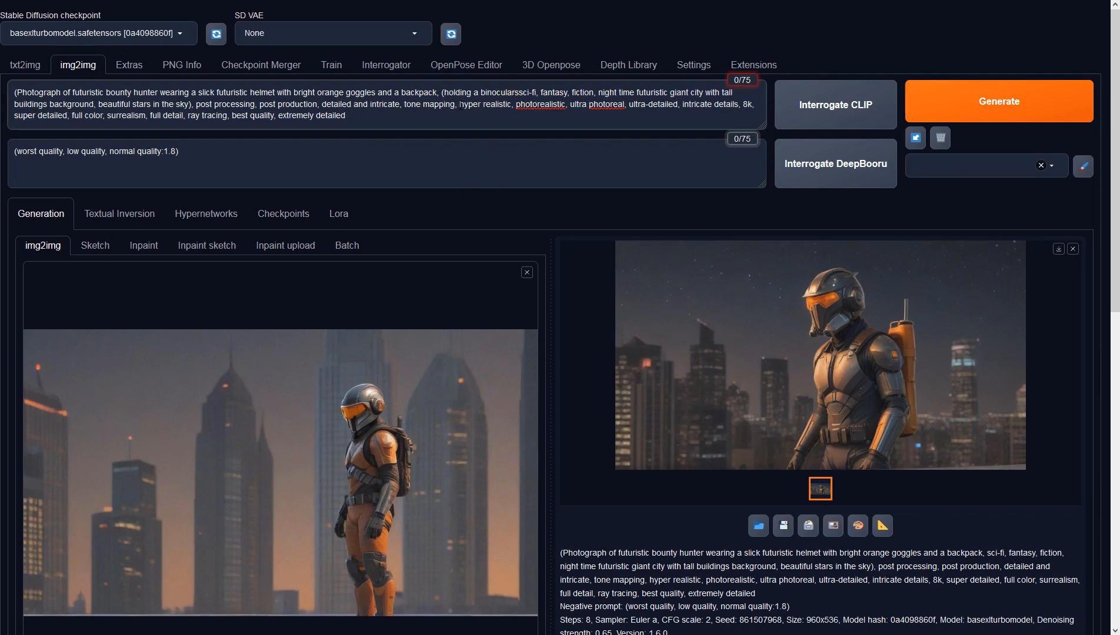
{"action": "key", "text": "BackSpace"}
{"action": "type", "text": ":1.5),"}
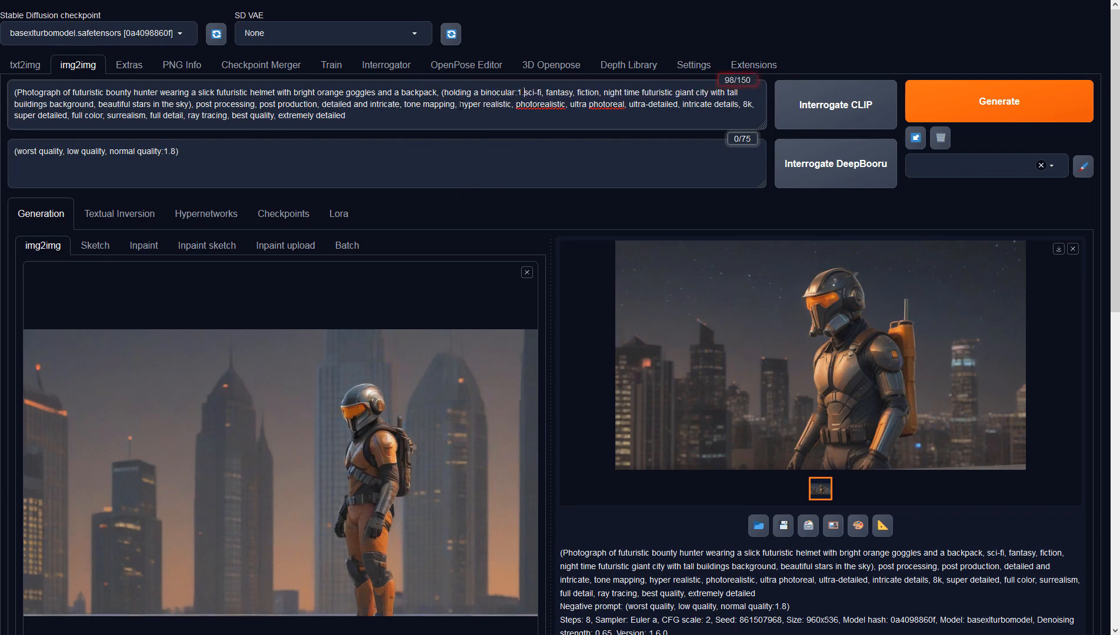
{"action": "key", "text": "ctrl+Return"}
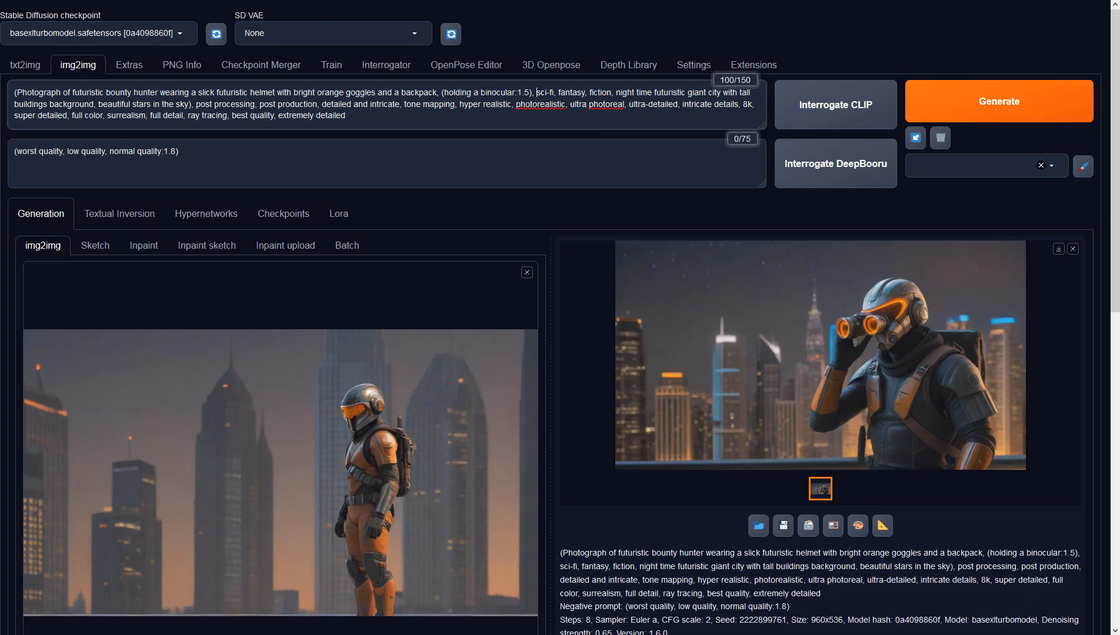
- Insert "symmetrical" before "binocular" in the prompt and generate another image
{"action": "left_click", "coordinate": [484, 92]}
{"action": "type", "text": "sy"}
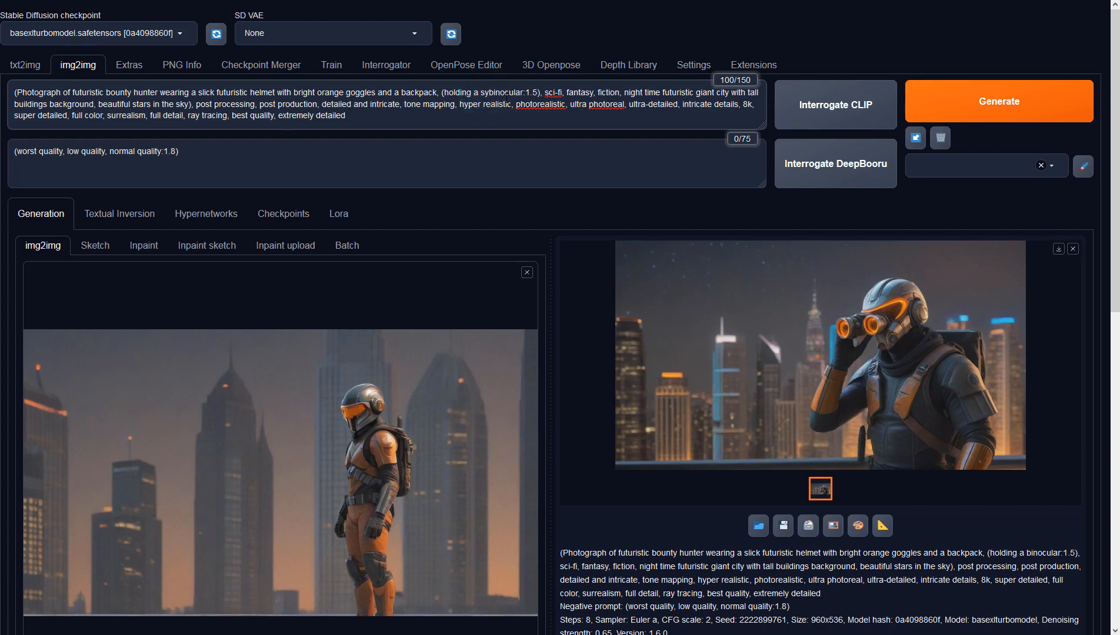
{"action": "type", "text": "mmetrical"}
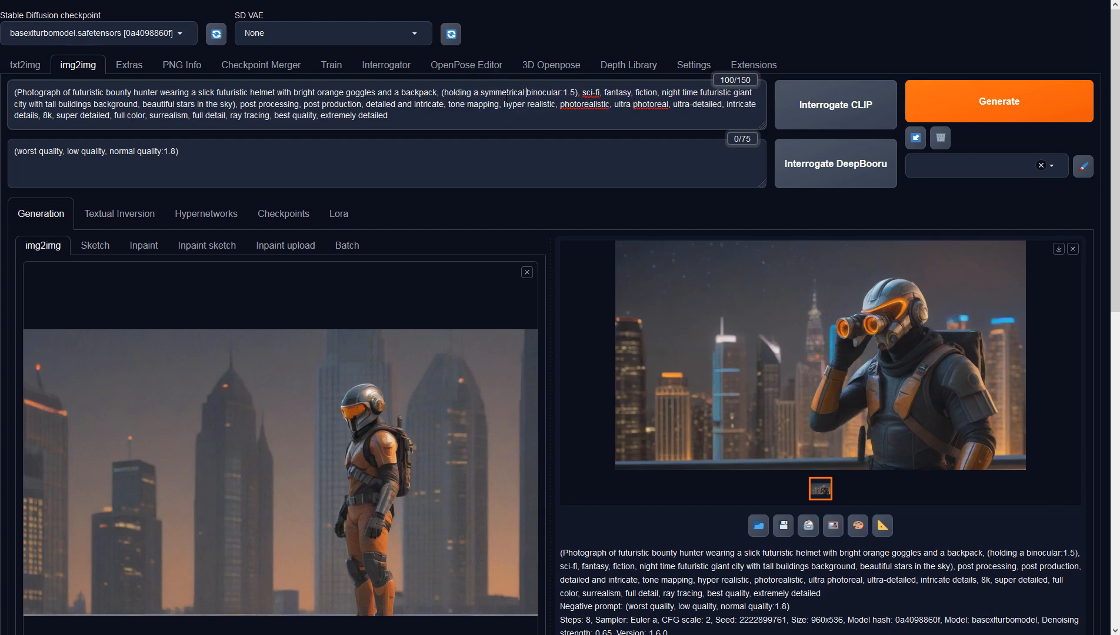
{"action": "key", "text": "ctrl+Return"}
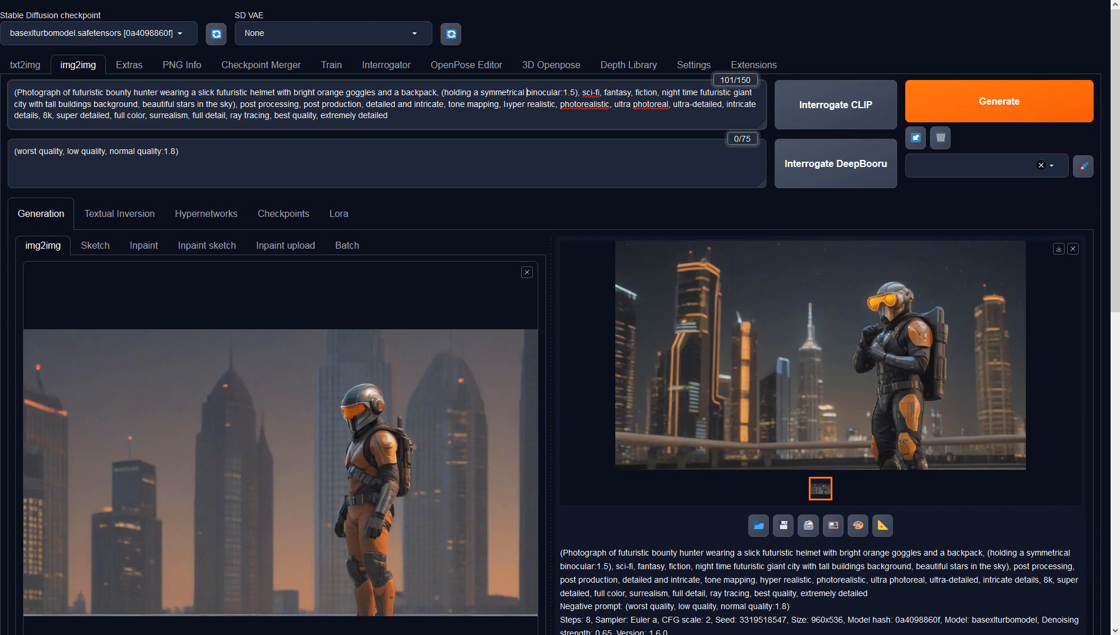
- Send the new result back to img2img as the input, generate two variations from it and inspect the second enlarged
{"action": "left_click", "coordinate": [833, 526]}
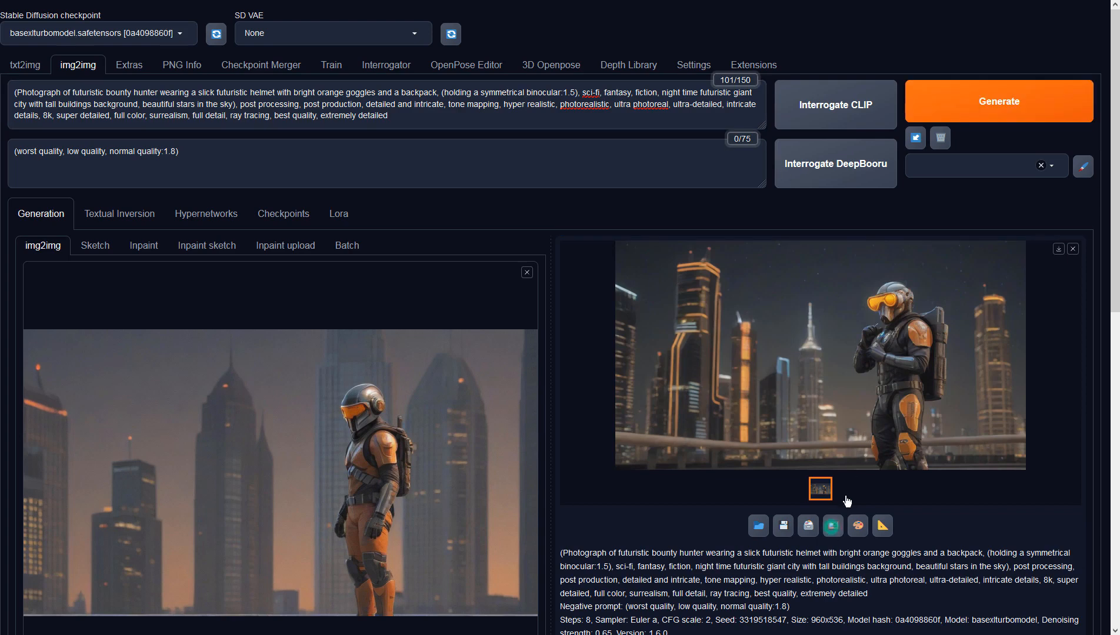
{"action": "left_click", "coordinate": [1020, 115]}
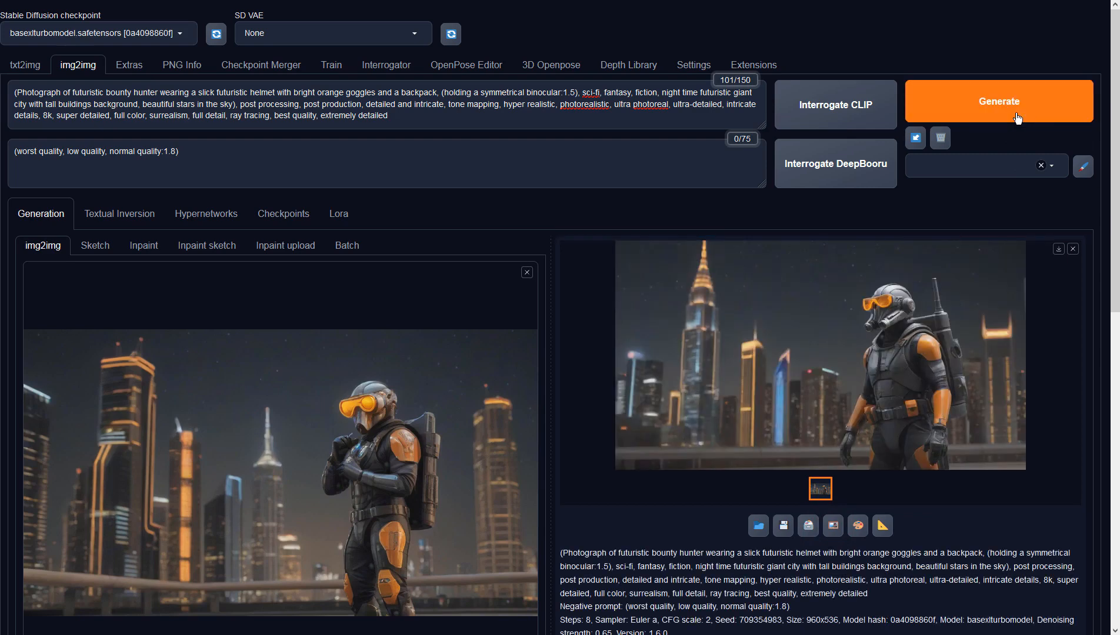
{"action": "left_click", "coordinate": [1016, 118]}
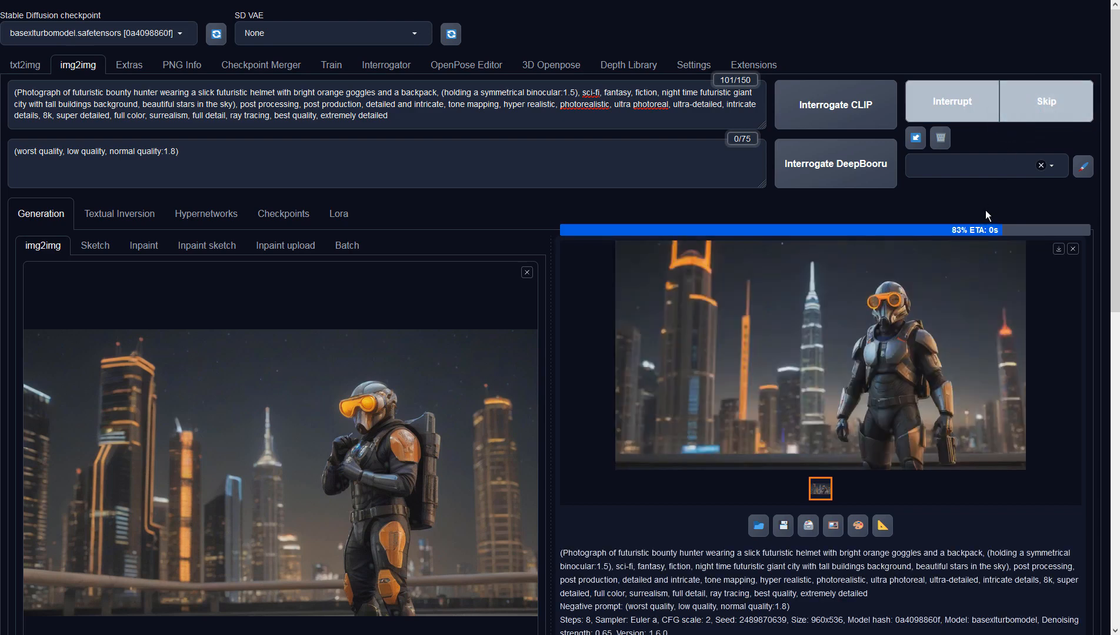
{"action": "left_click", "coordinate": [910, 349]}
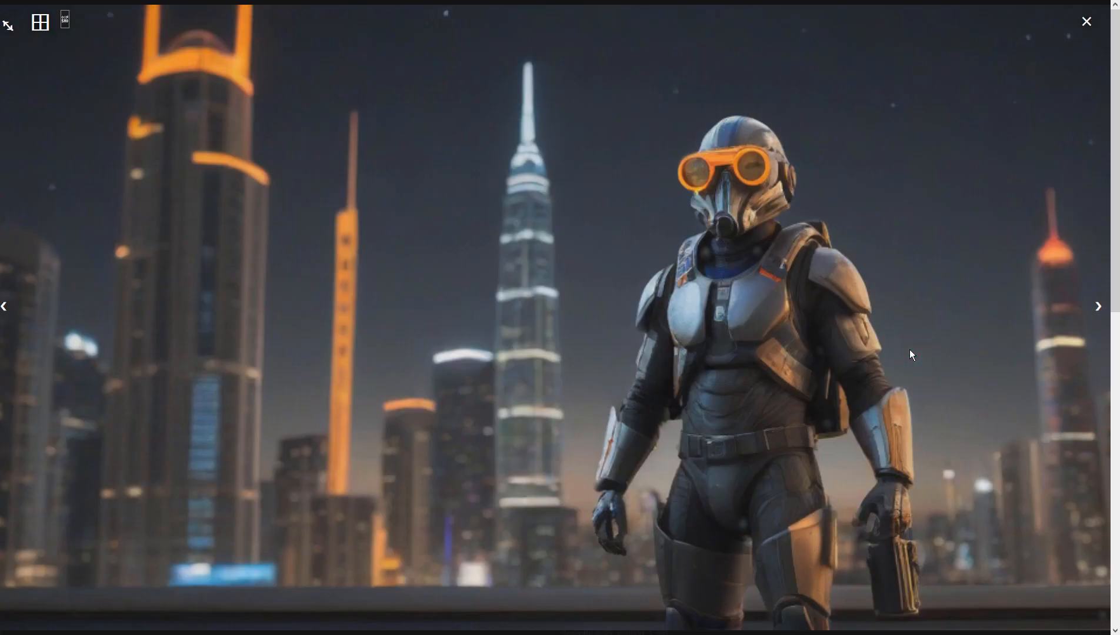
{"action": "left_click", "coordinate": [909, 349]}
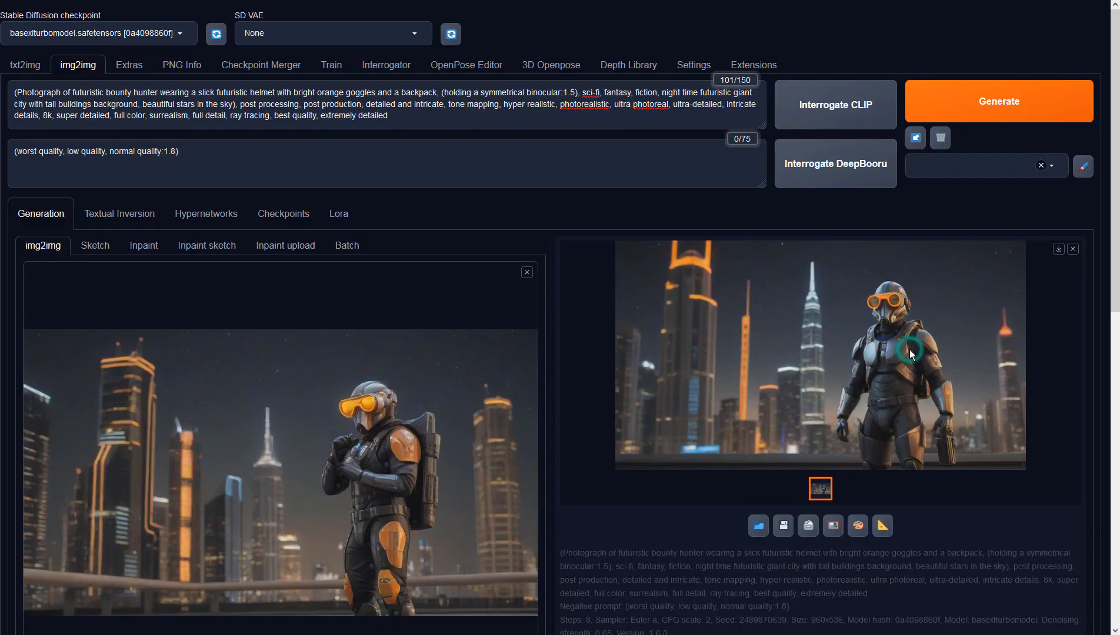
- Use the latest result as the img2img input, generate a variation, inspect it enlarged and generate one more
{"action": "left_click", "coordinate": [834, 525]}
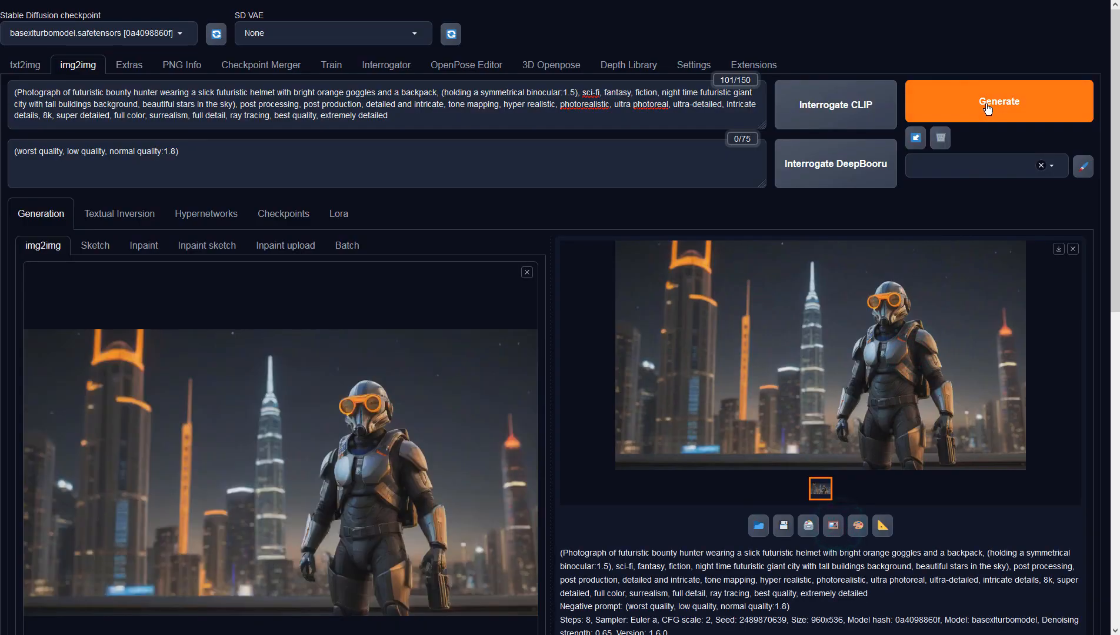
{"action": "left_click", "coordinate": [987, 101]}
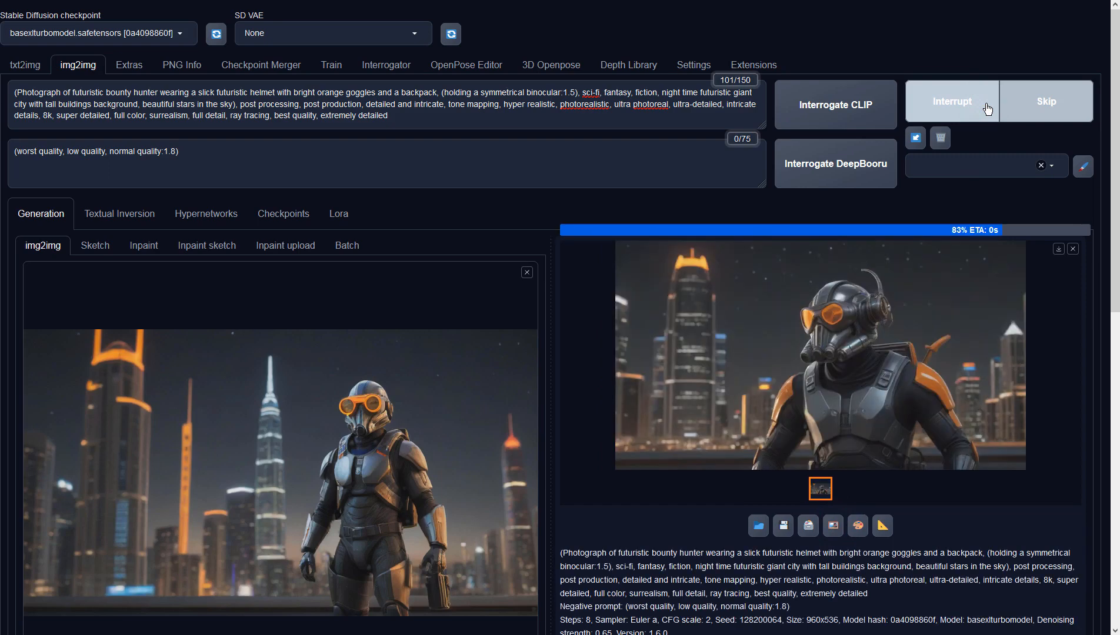
{"action": "left_click", "coordinate": [928, 309]}
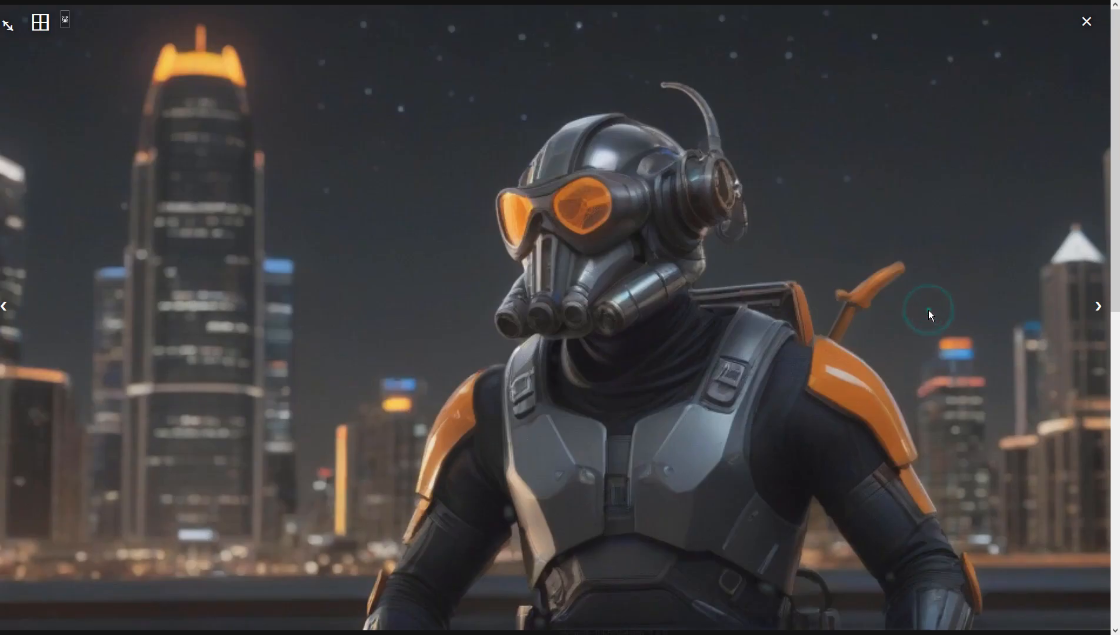
{"action": "left_click", "coordinate": [928, 310]}
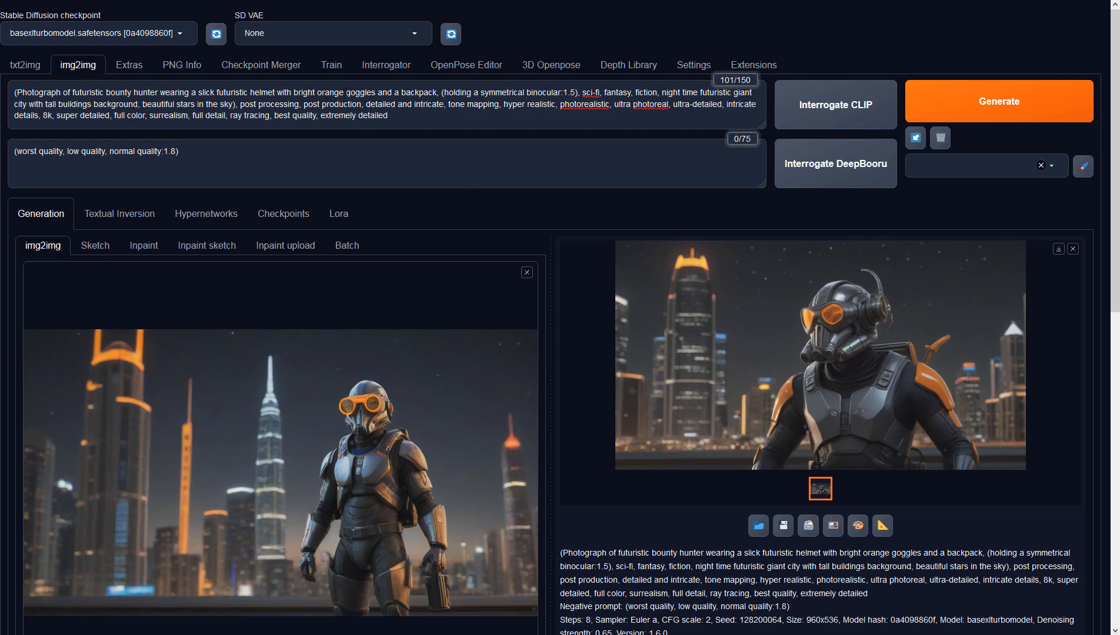
{"action": "left_click", "coordinate": [964, 105]}
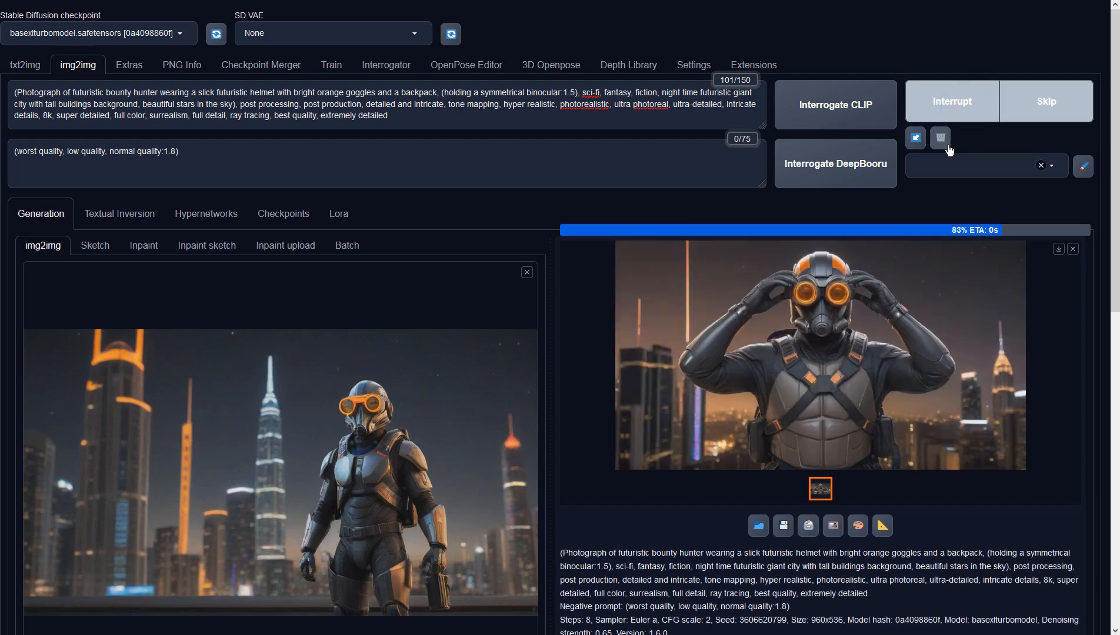
- Set the denoising strength to 0.55, generate a variation of the same input image and inspect it enlarged
{"action": "scroll", "coordinate": [484, 392], "scroll_direction": "down", "scroll_amount": 10}
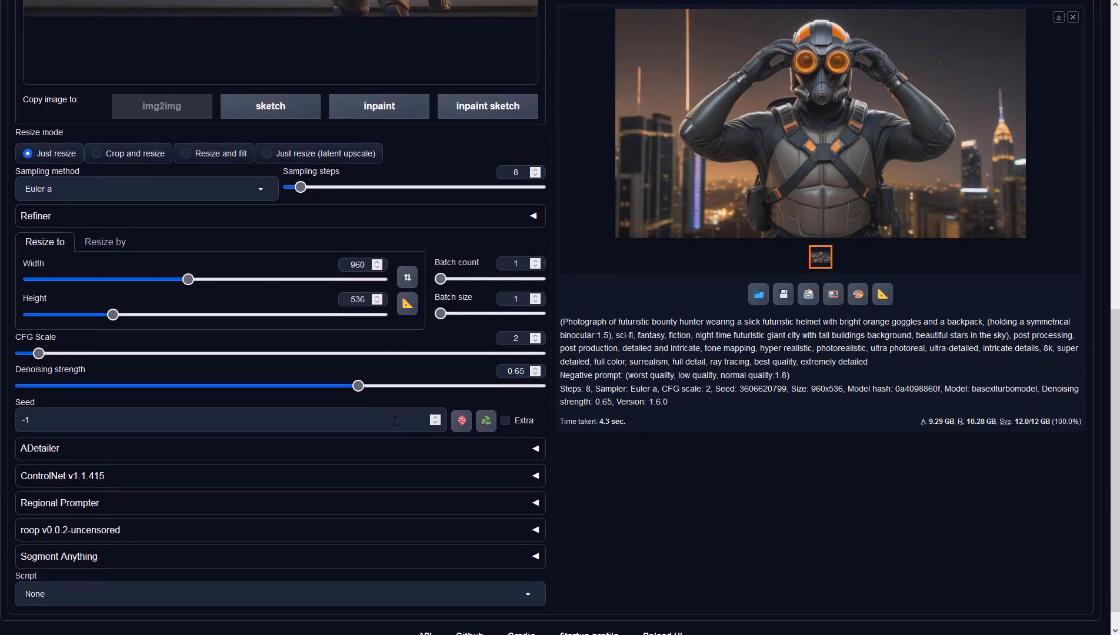
{"action": "left_click_drag", "start_coordinate": [360, 388], "coordinate": [310, 391]}
{"action": "scroll", "coordinate": [682, 397], "scroll_direction": "up", "scroll_amount": 10}
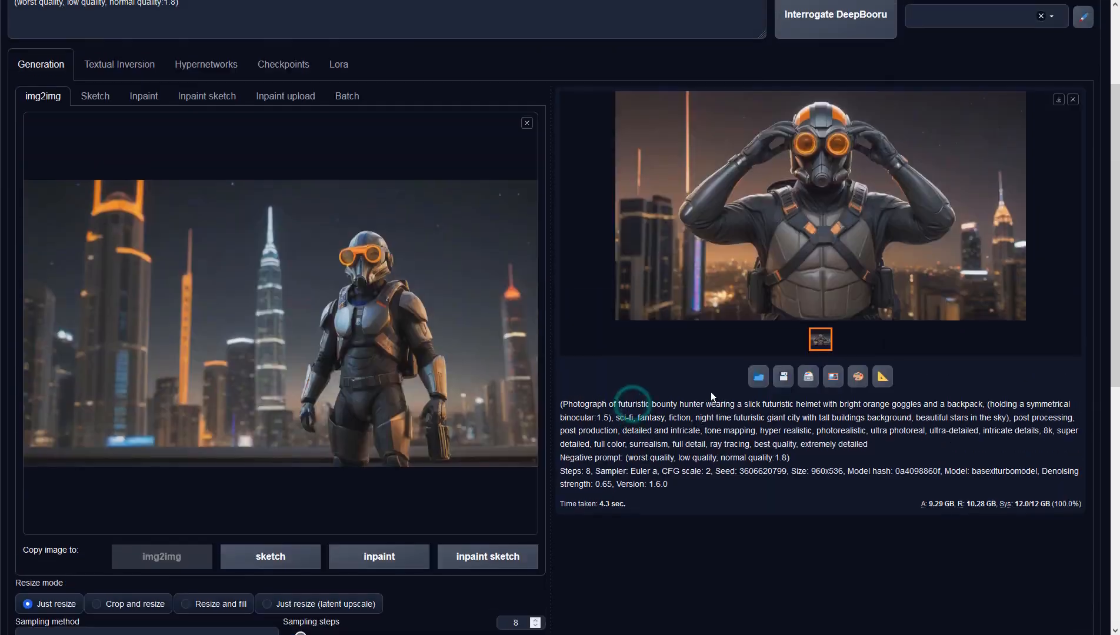
{"action": "left_click", "coordinate": [940, 117]}
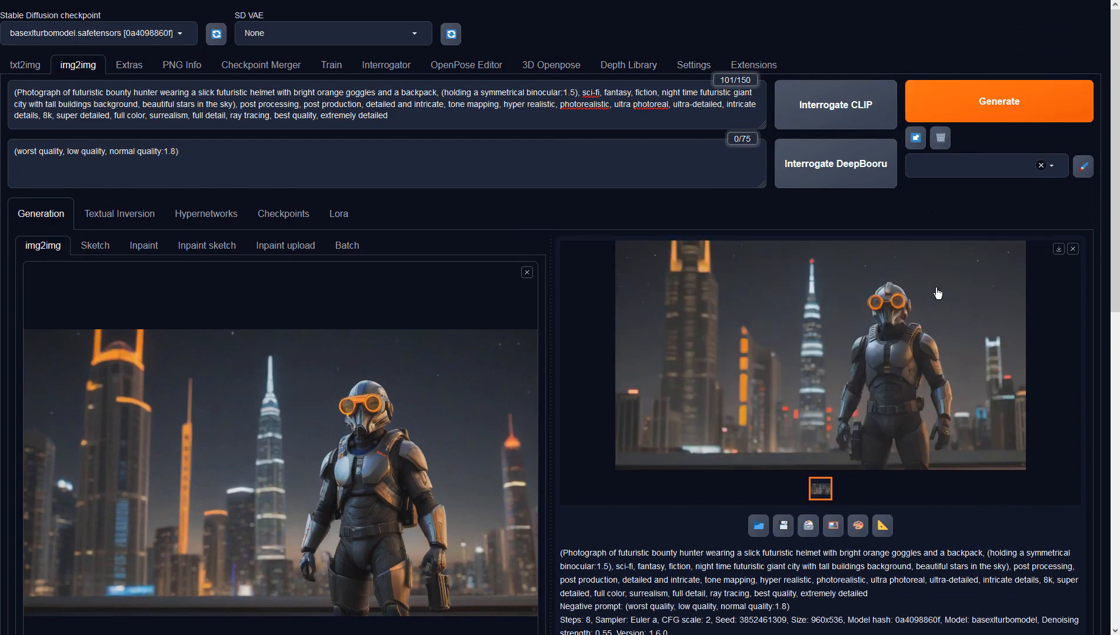
{"action": "left_click", "coordinate": [918, 314]}
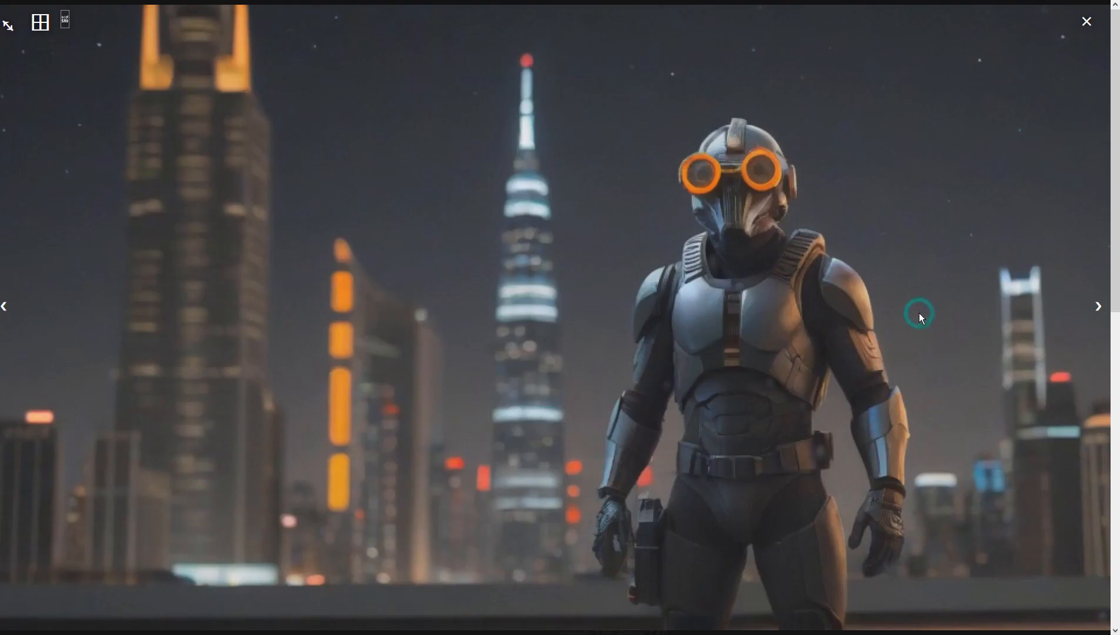
{"action": "left_click", "coordinate": [921, 319]}
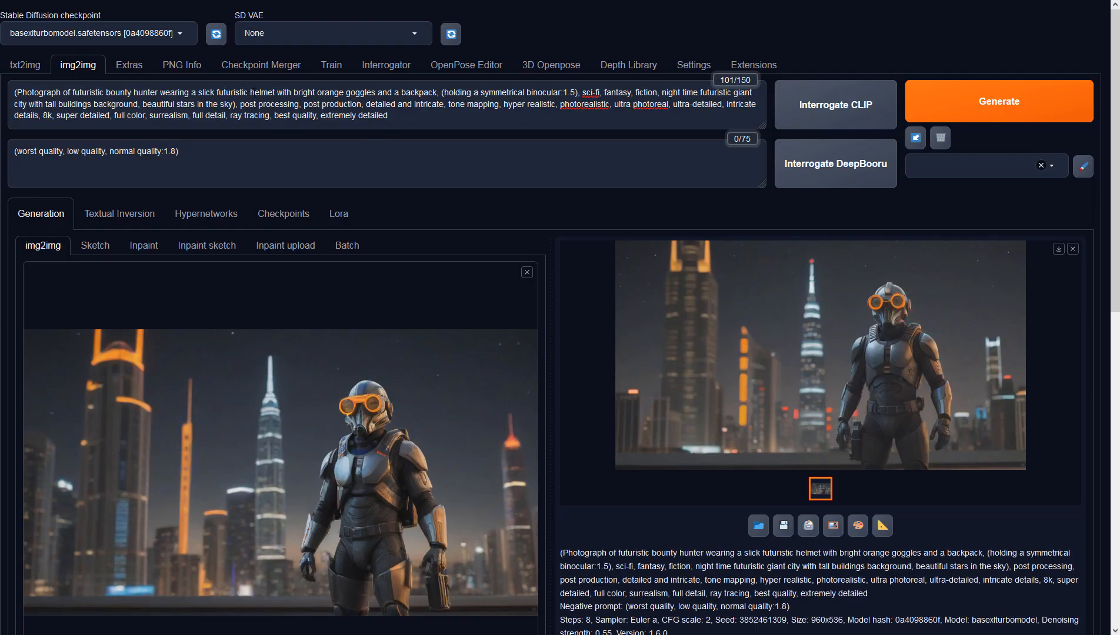
- Remove "with bright orange goggles" from the prompt, generate a new image and inspect it enlarged
{"action": "left_click_drag", "start_coordinate": [275, 92], "coordinate": [375, 93]}
{"action": "key", "text": "BackSpace"}
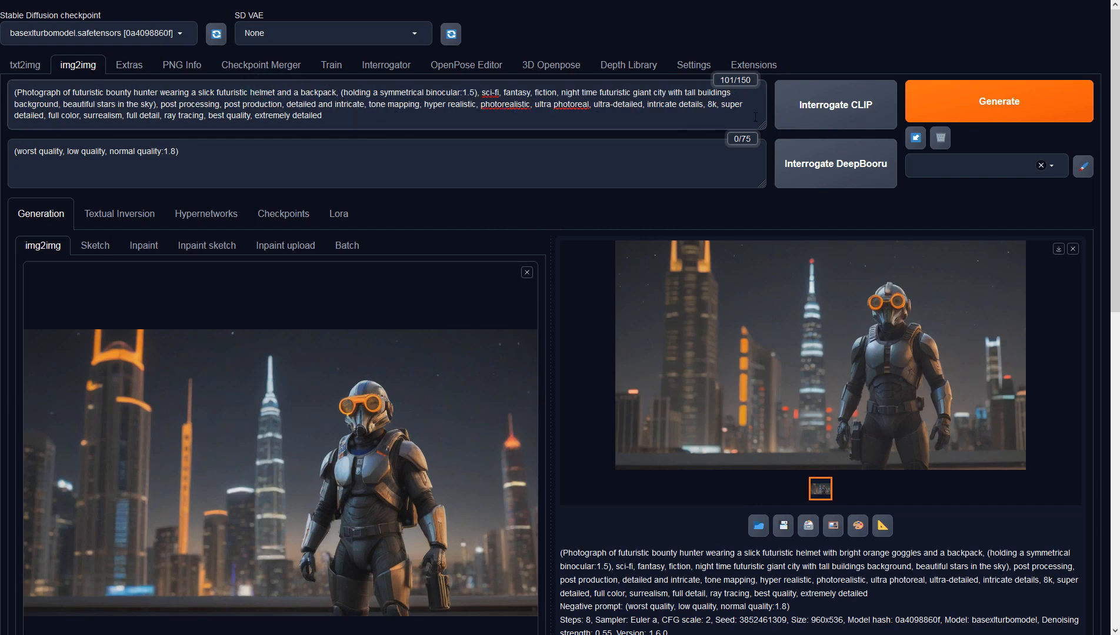
{"action": "left_click", "coordinate": [956, 102]}
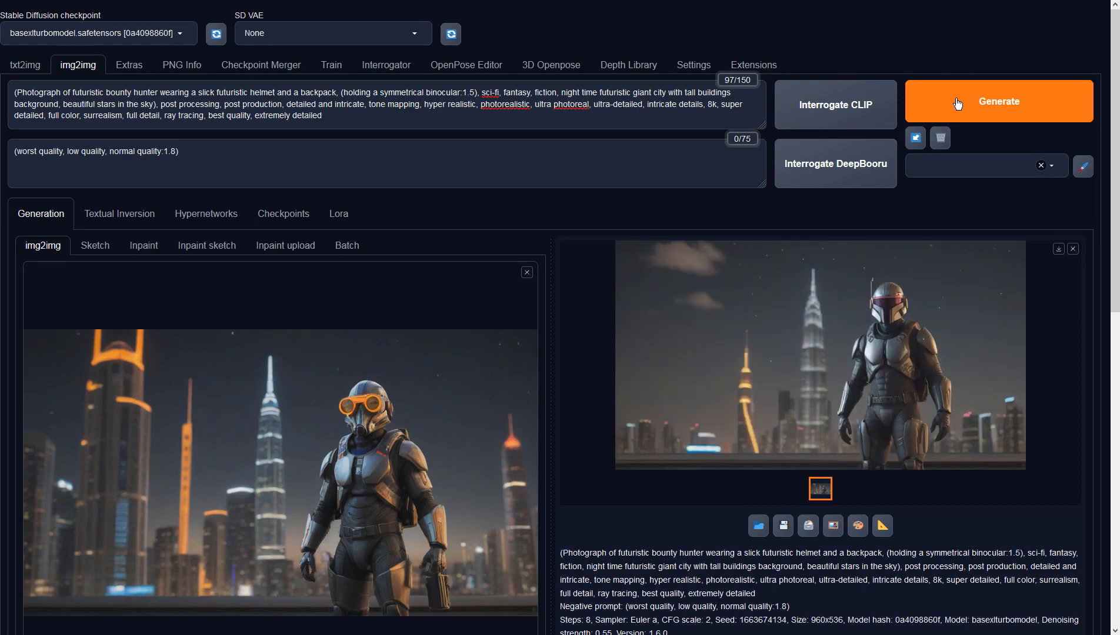
{"action": "left_click", "coordinate": [940, 327]}
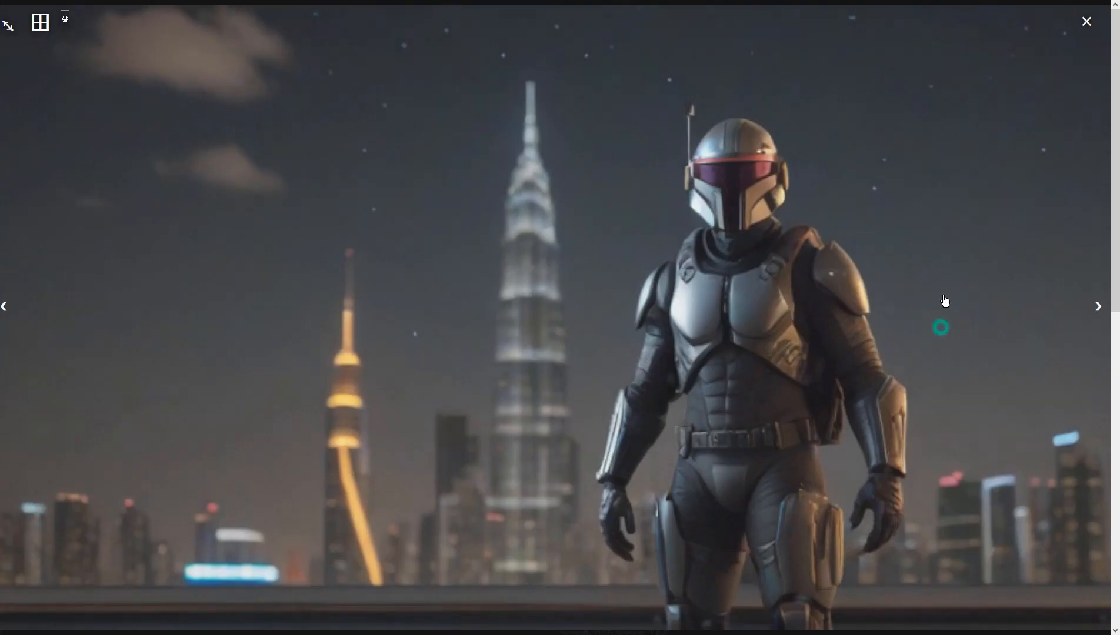
{"action": "left_click", "coordinate": [940, 327]}
- Generate two more variations with the shortened prompt, inspecting each one enlarged
{"action": "left_click", "coordinate": [962, 95]}
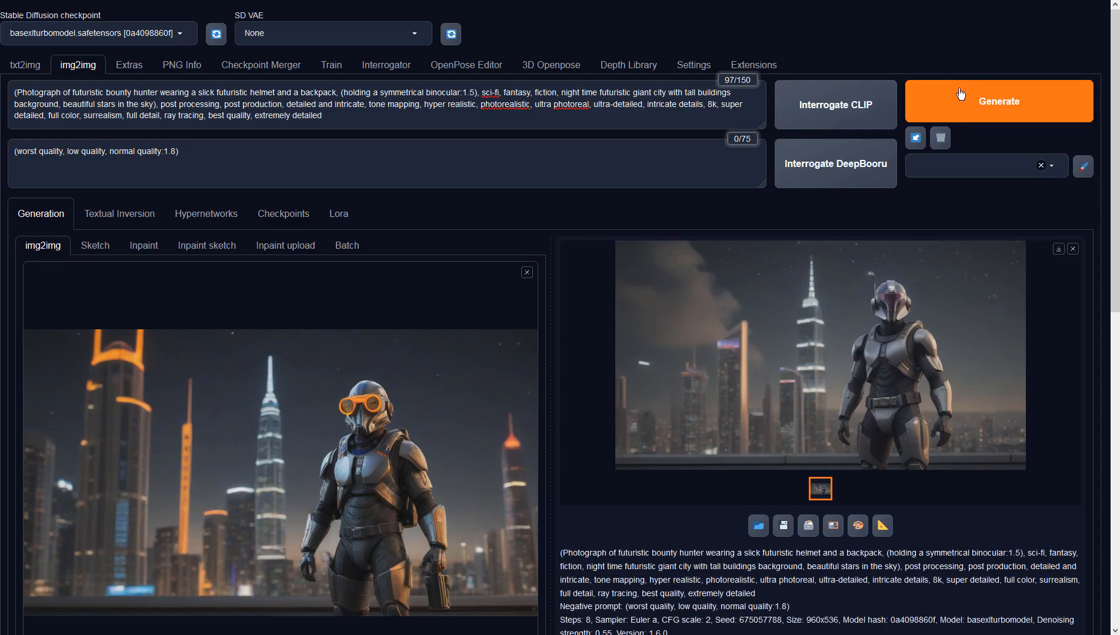
{"action": "left_click", "coordinate": [924, 291]}
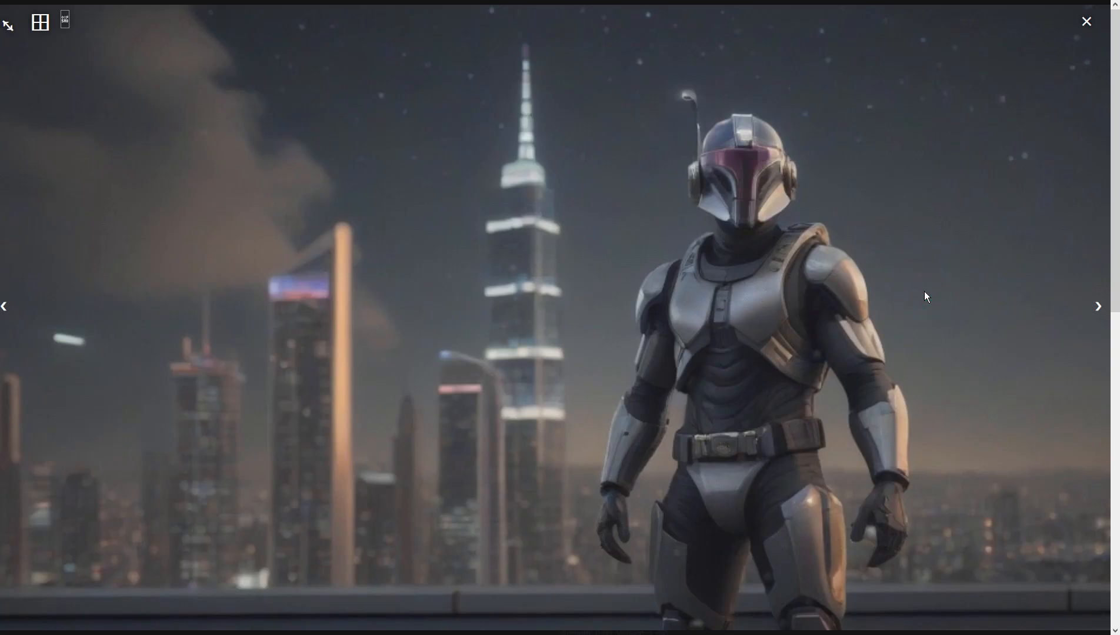
{"action": "left_click", "coordinate": [924, 291]}
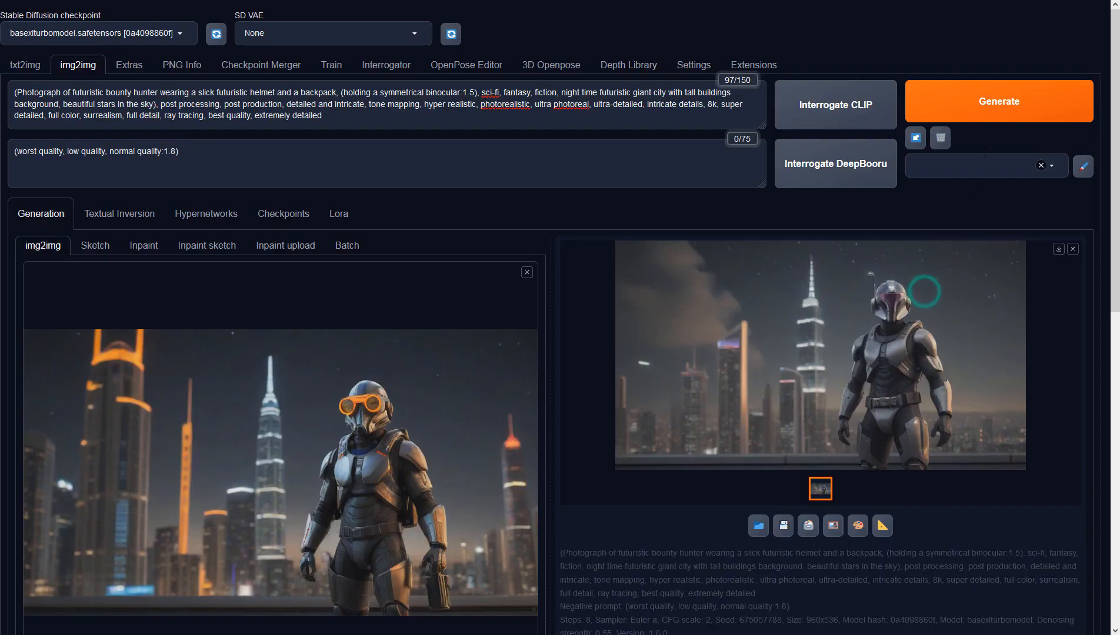
{"action": "left_click", "coordinate": [996, 112]}
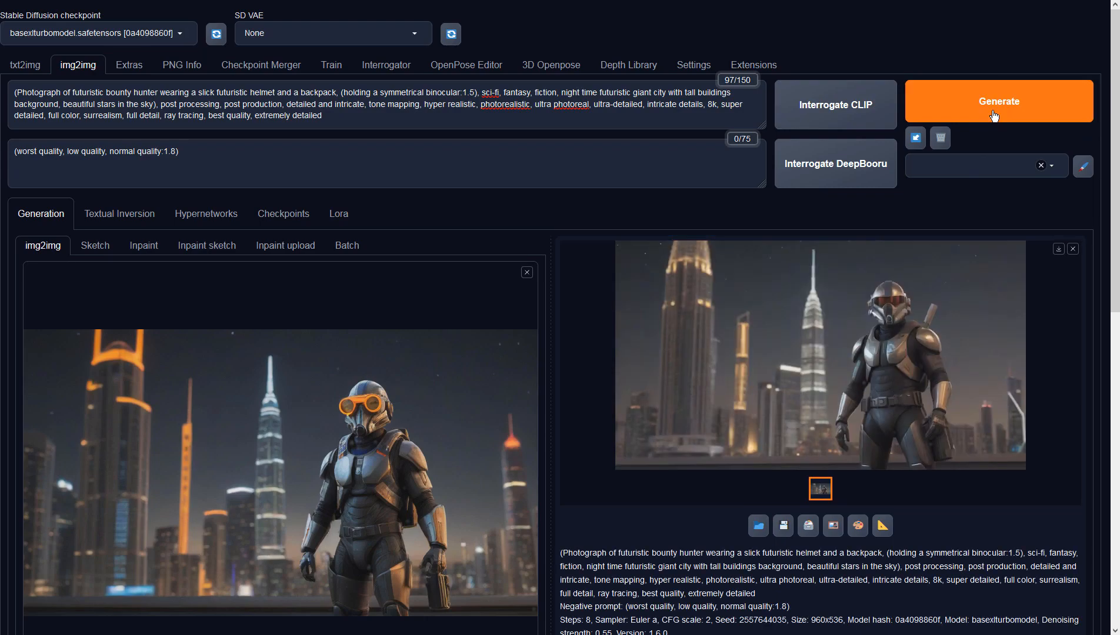
{"action": "left_click", "coordinate": [986, 250]}
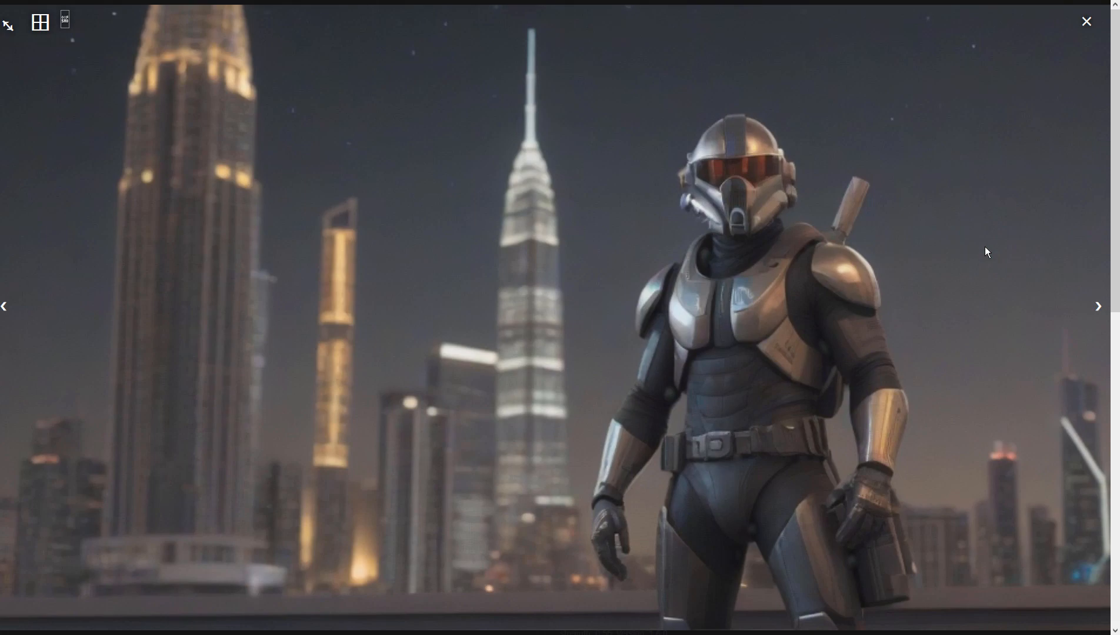
{"action": "left_click", "coordinate": [985, 250]}
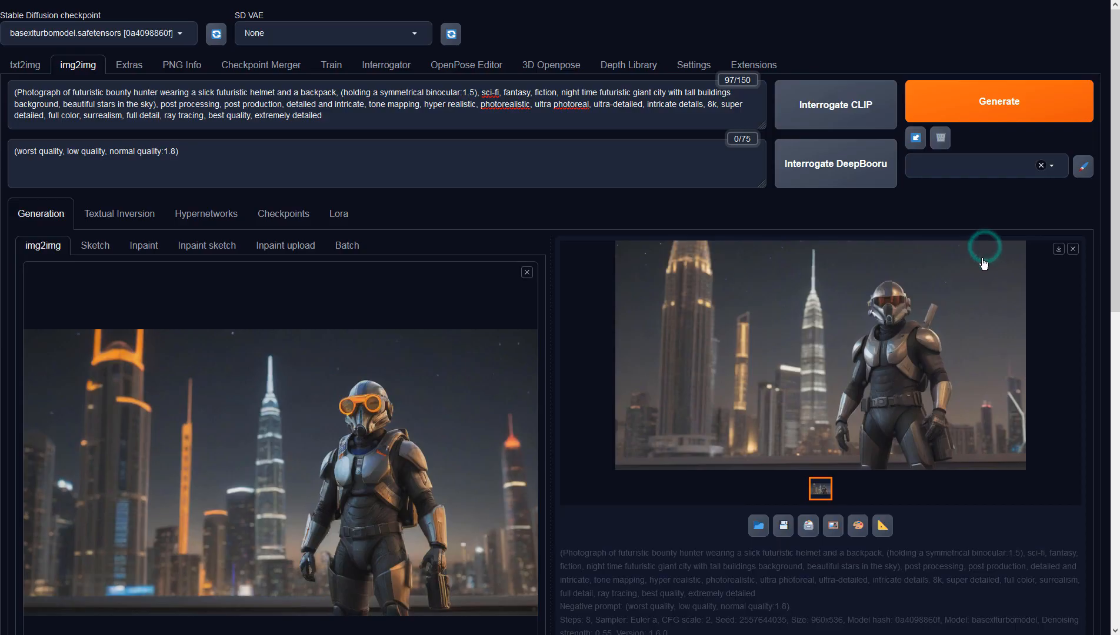
- Send the latest result to Extras, process it with the 4x-UltraSharp upscaler at a resize factor of 1, and view it enlarged
{"action": "left_click", "coordinate": [887, 528]}
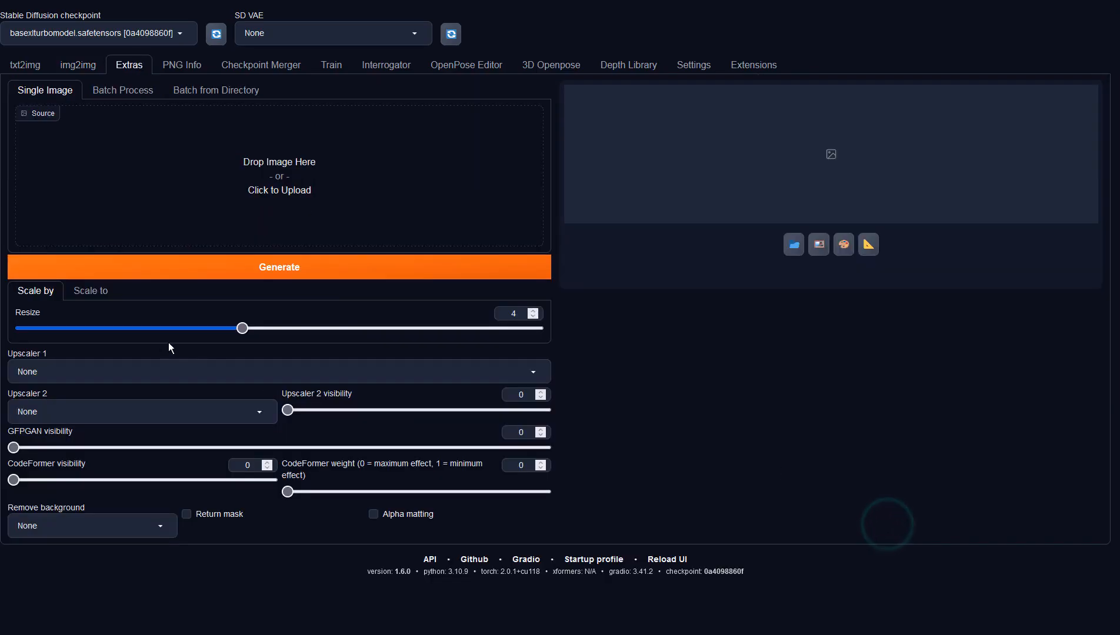
{"action": "left_click_drag", "start_coordinate": [213, 328], "coordinate": [18, 327]}
{"action": "left_click", "coordinate": [73, 372]}
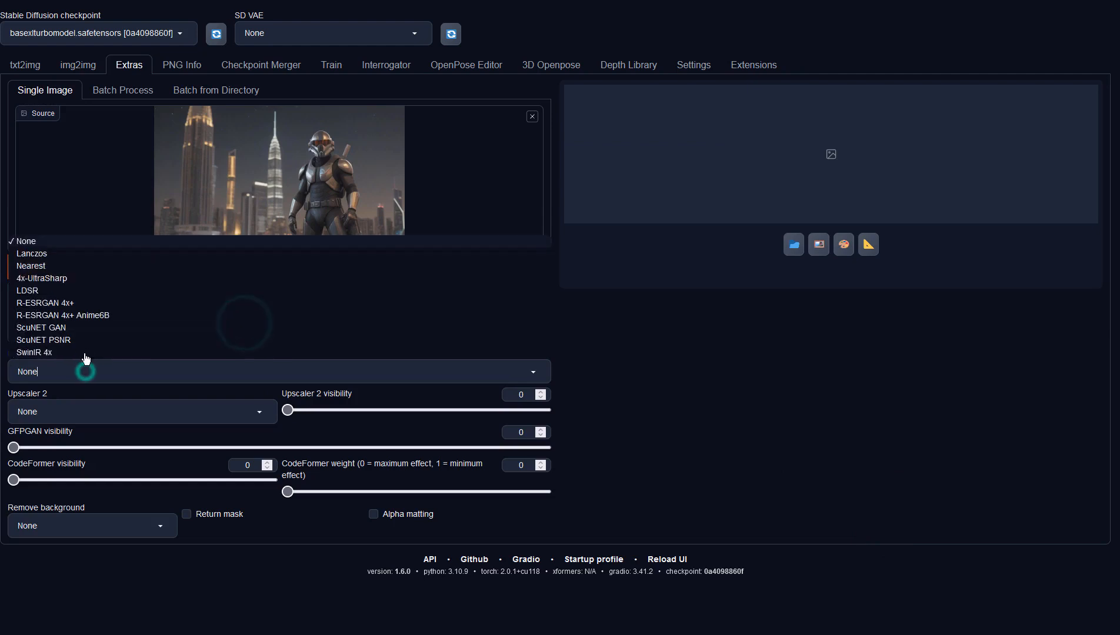
{"action": "left_click", "coordinate": [83, 281]}
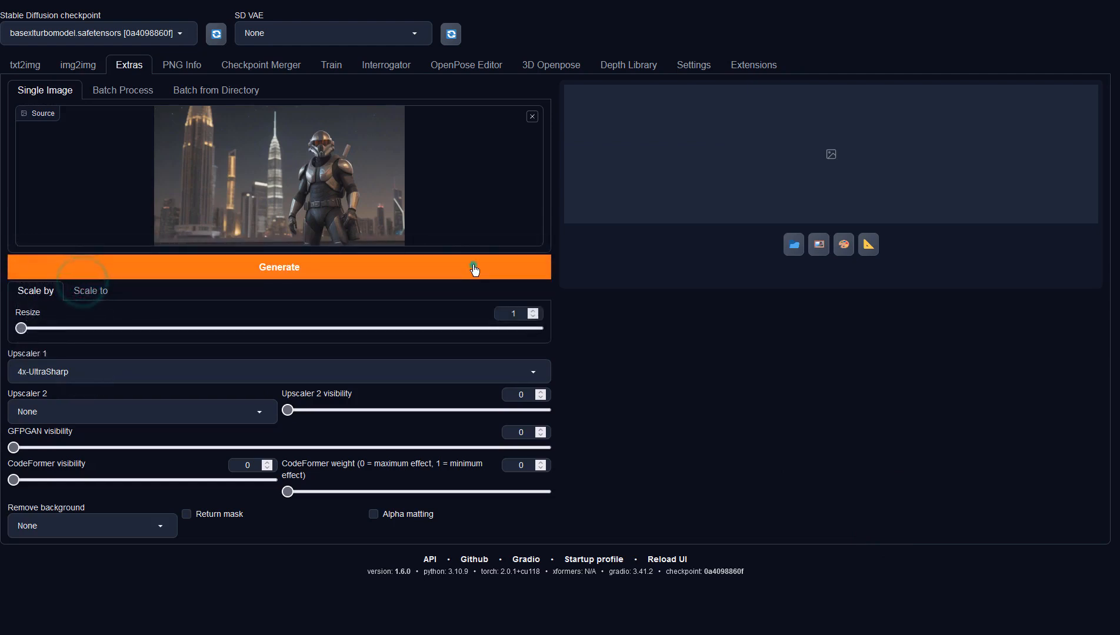
{"action": "left_click", "coordinate": [476, 268]}
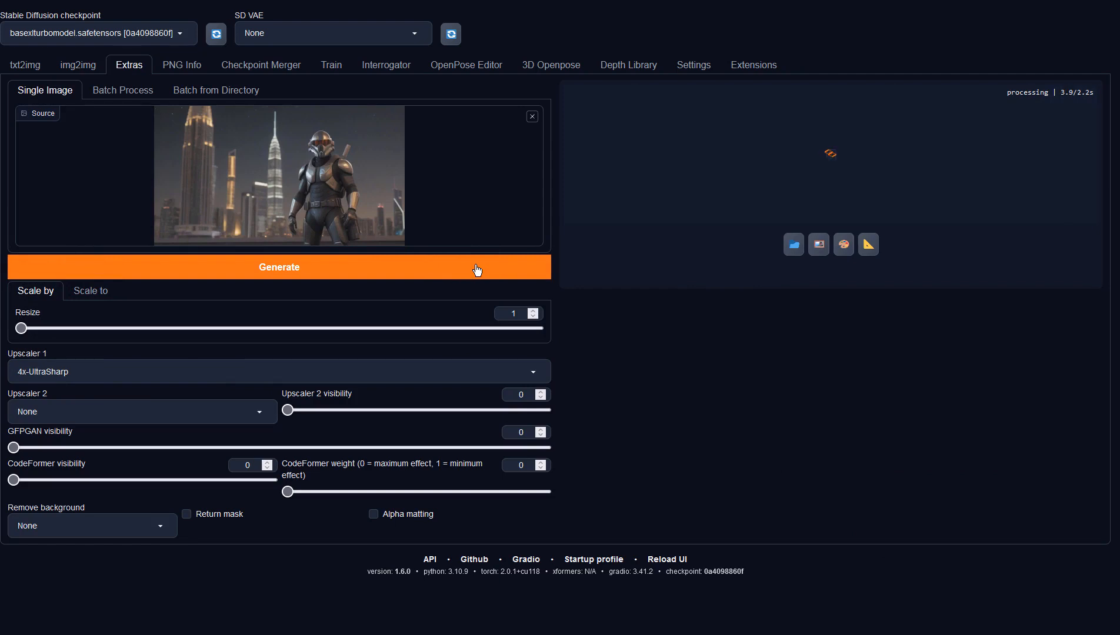
{"action": "left_click", "coordinate": [863, 172]}
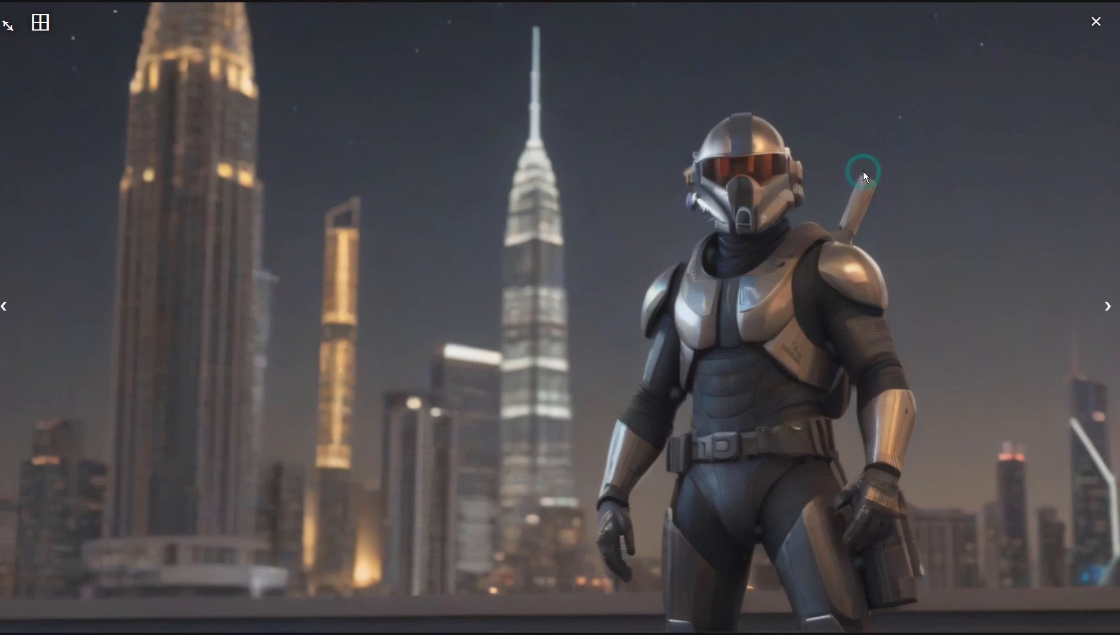